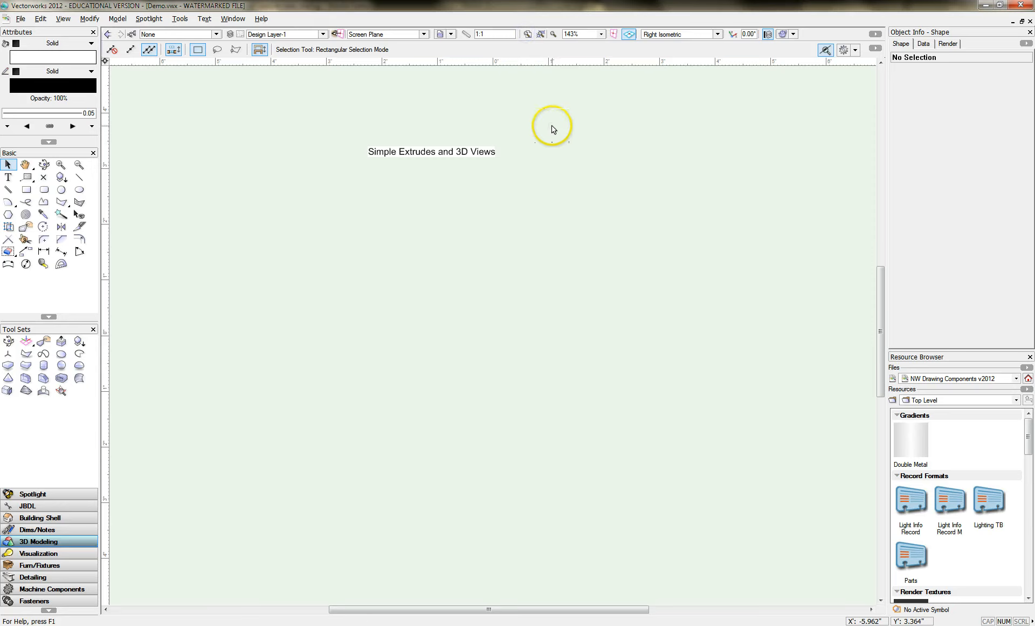
Switch the drawing to the Top/Plan view.
left_click(718, 34)
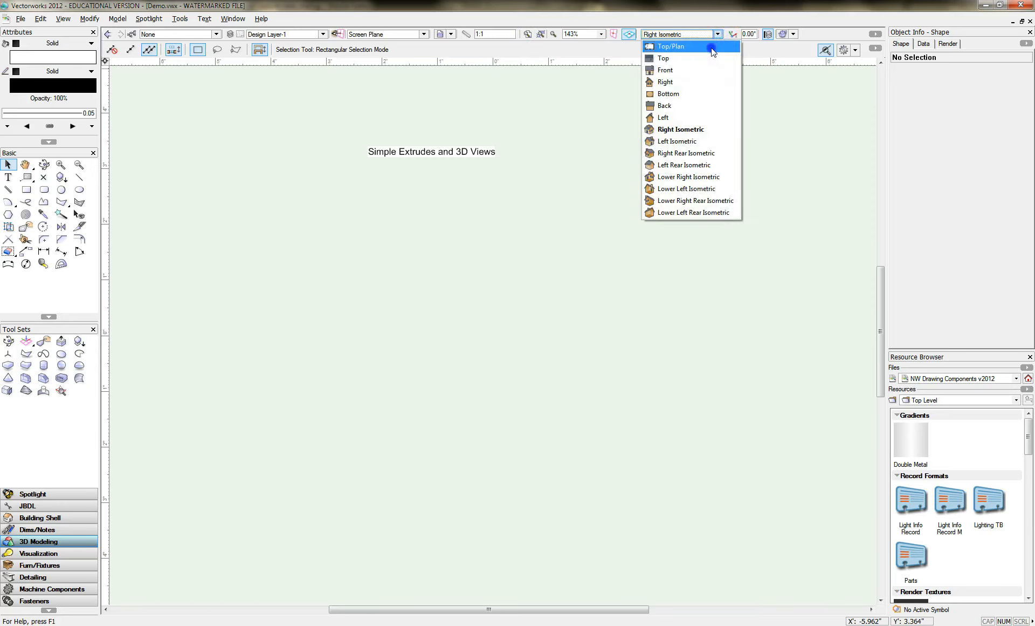
left_click(712, 46)
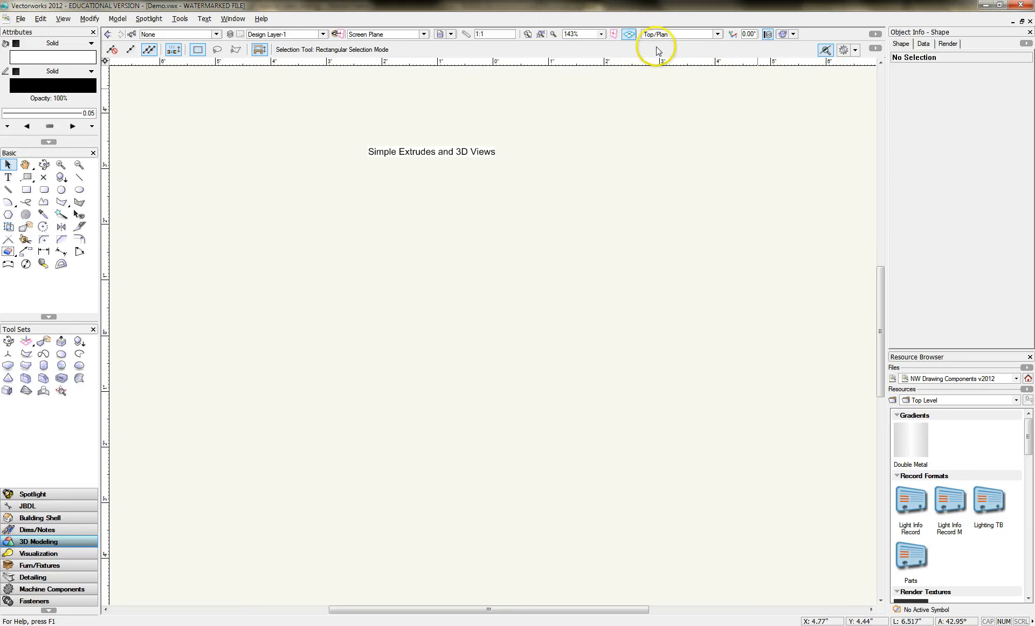
left_click(718, 35)
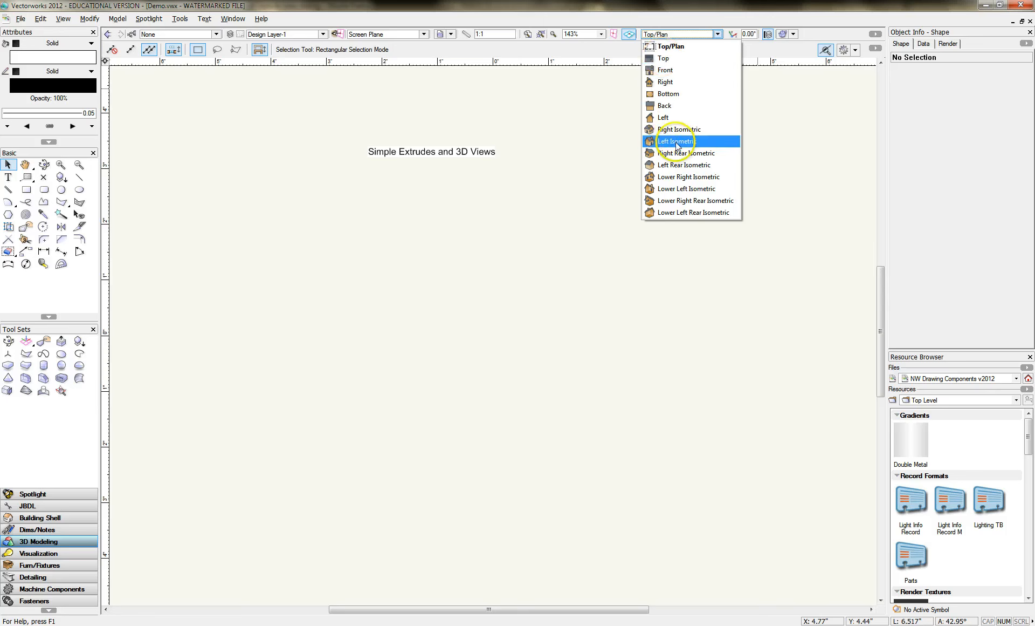
left_click(671, 46)
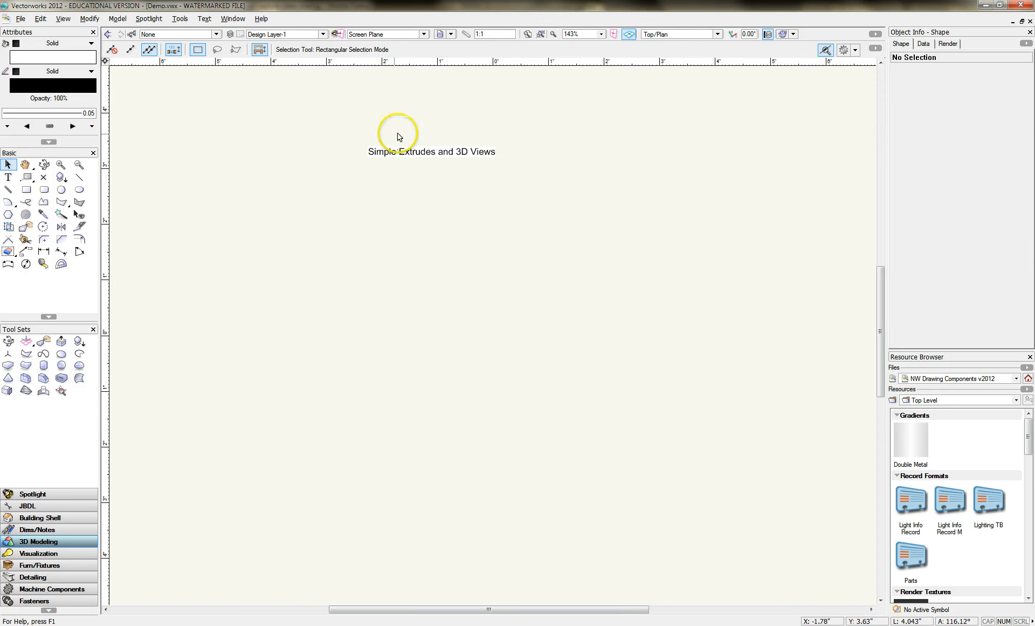
Draw a rectangle about 1.05" wide and 1.03" high below the title text.
left_click(26, 191)
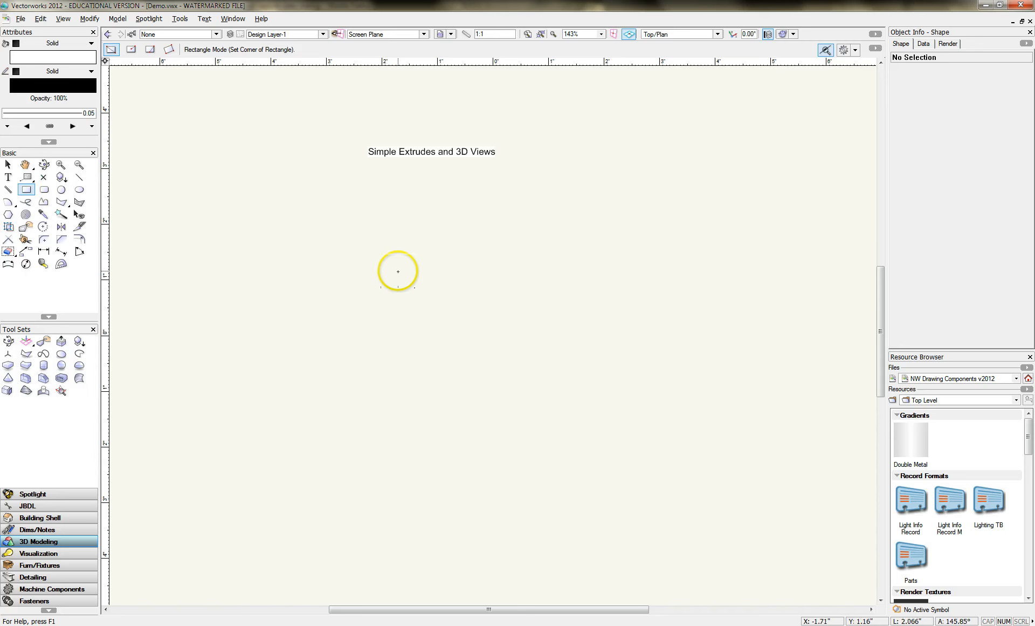
left_click(394, 252)
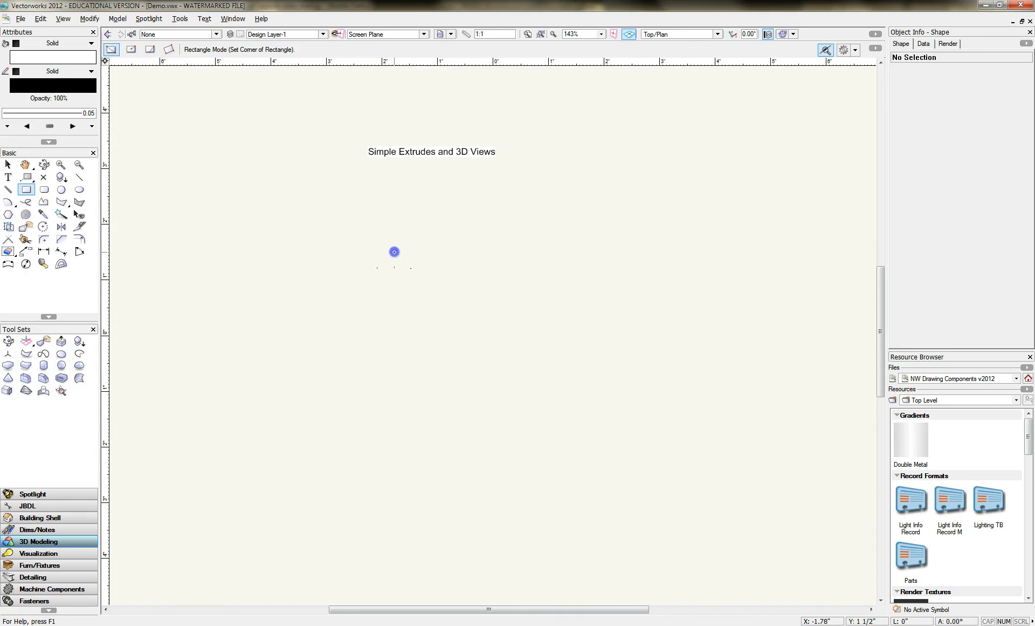
left_click(452, 310)
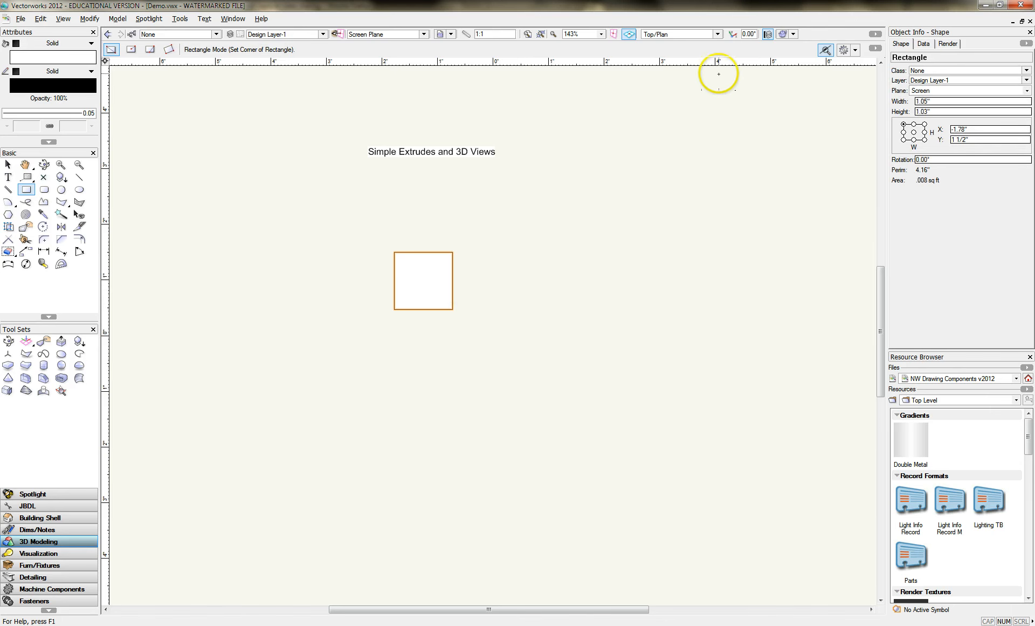
View the flat rectangle in Right Isometric, and return to the Top/Plan view.
left_click(717, 34)
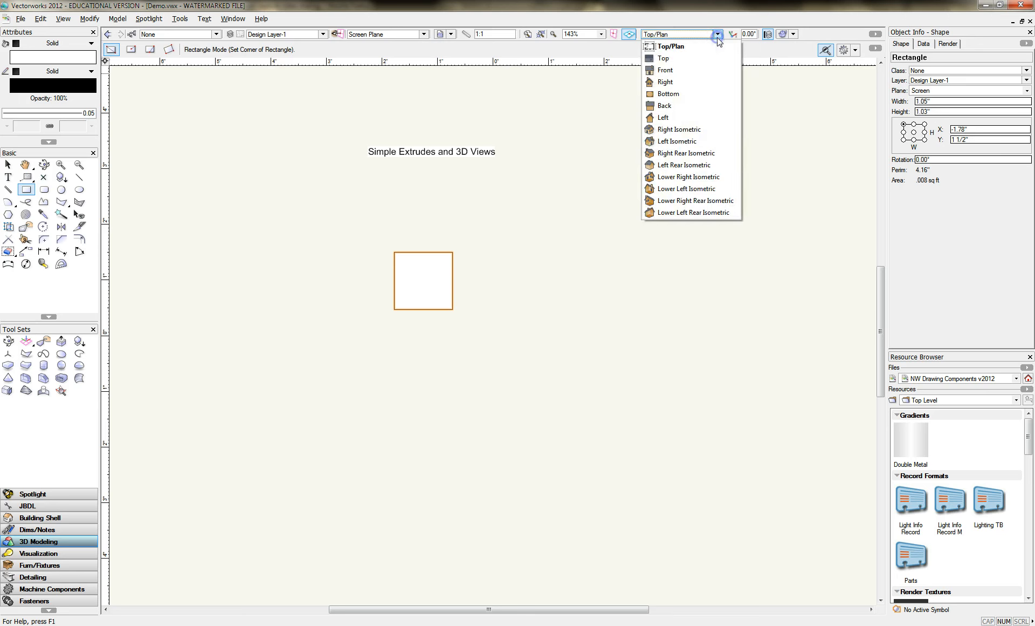
left_click(697, 131)
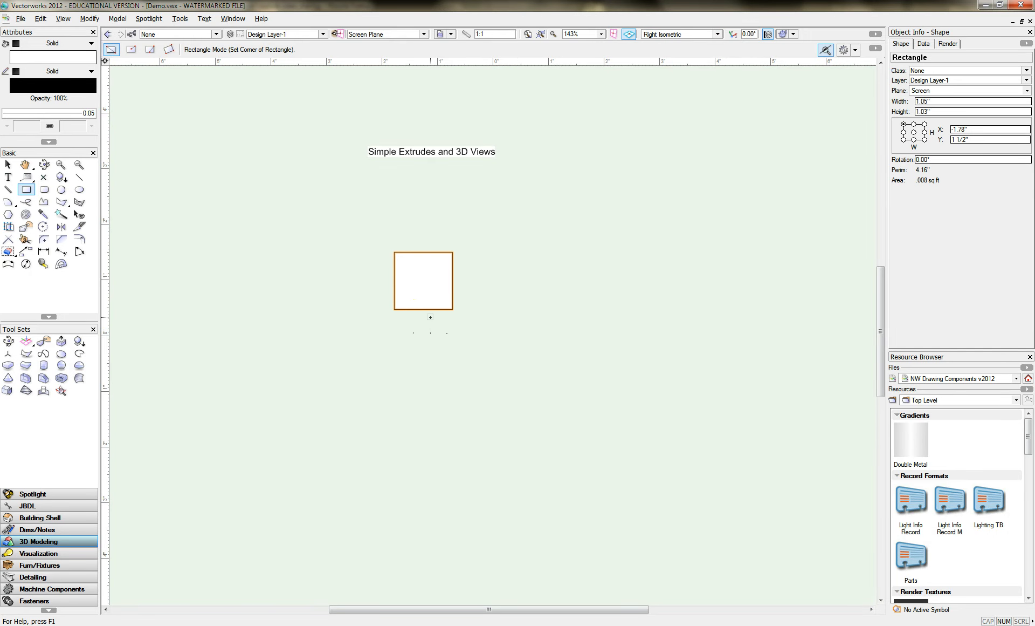
left_click(688, 34)
left_click(685, 47)
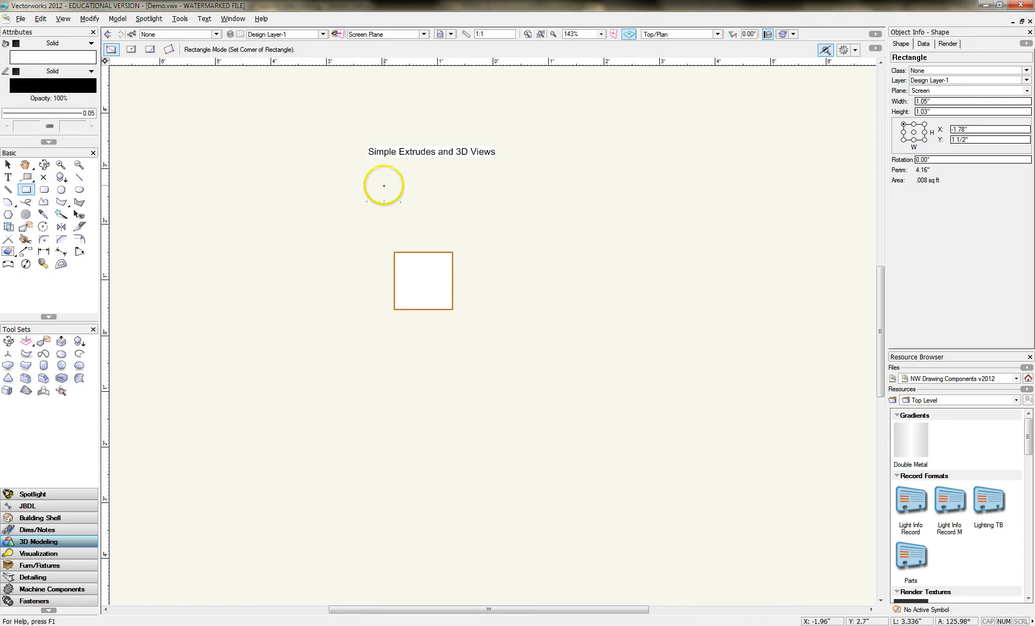
Extrude the rectangle by 4".
left_click(17, 165)
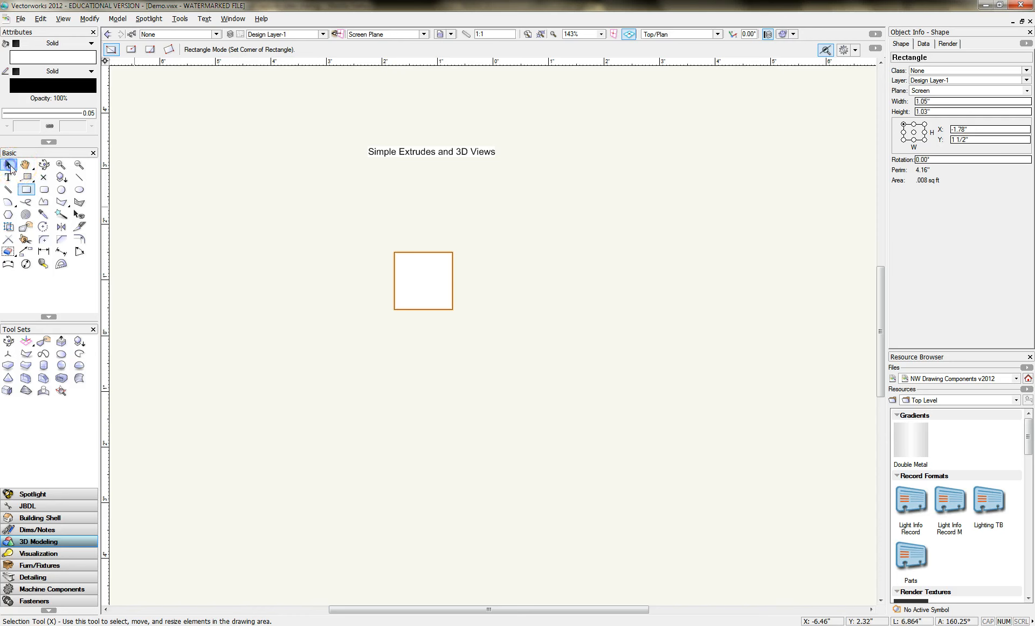
left_click(409, 222)
left_click(418, 253)
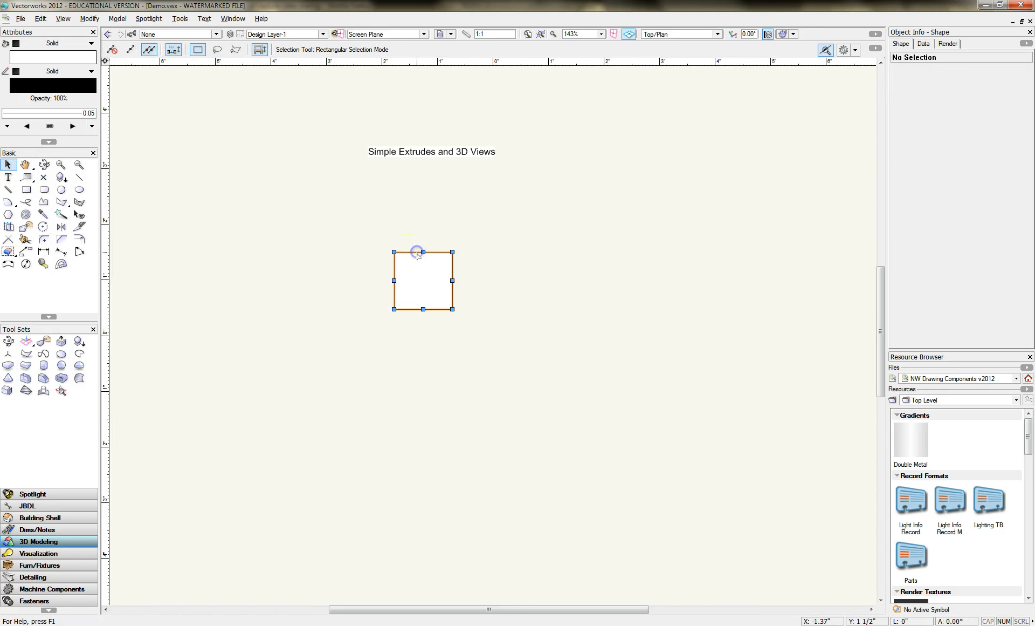
left_click(117, 20)
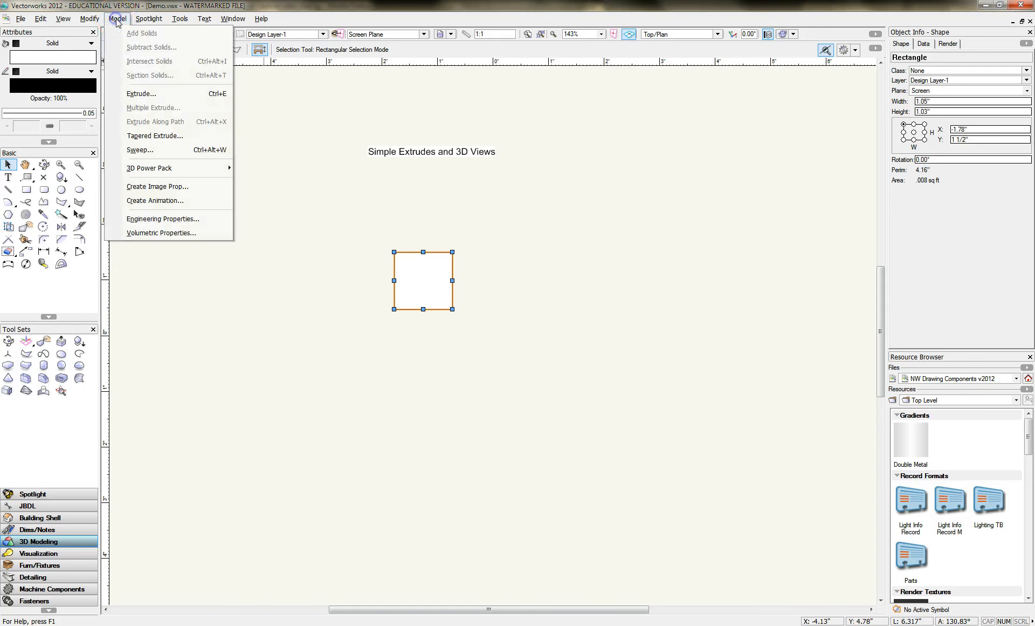
left_click(141, 94)
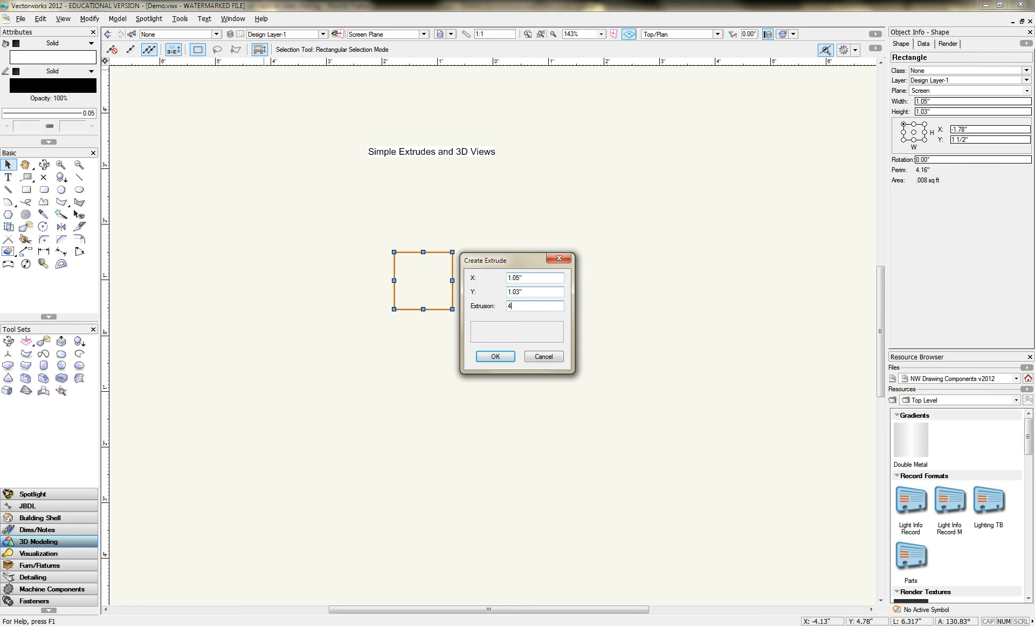
left_click(504, 357)
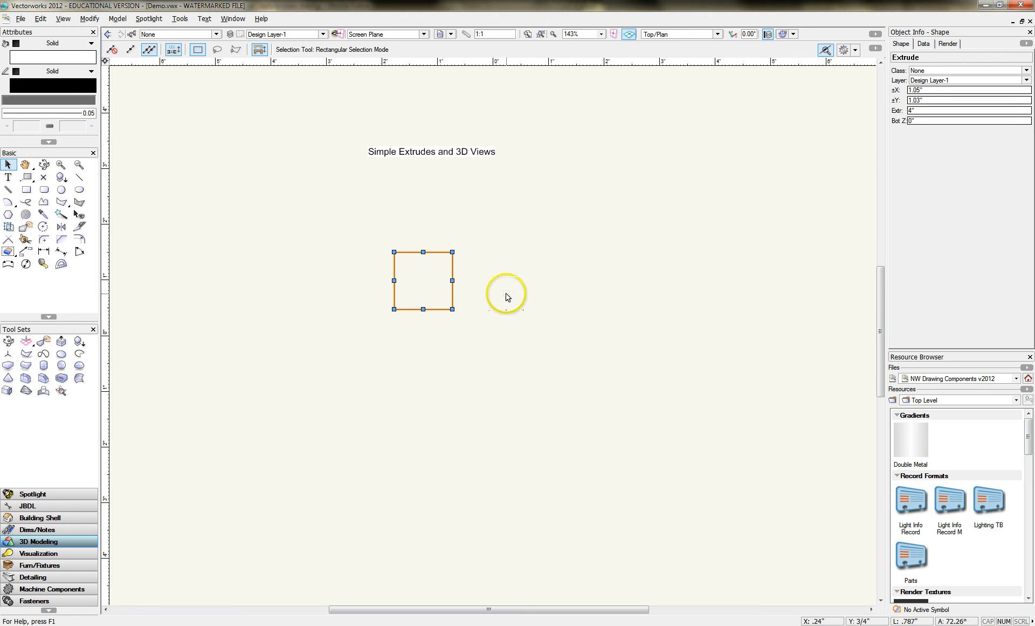
View the extruded rectangle in Right Isometric and render it with Fast Renderworks.
left_click(717, 34)
left_click(696, 131)
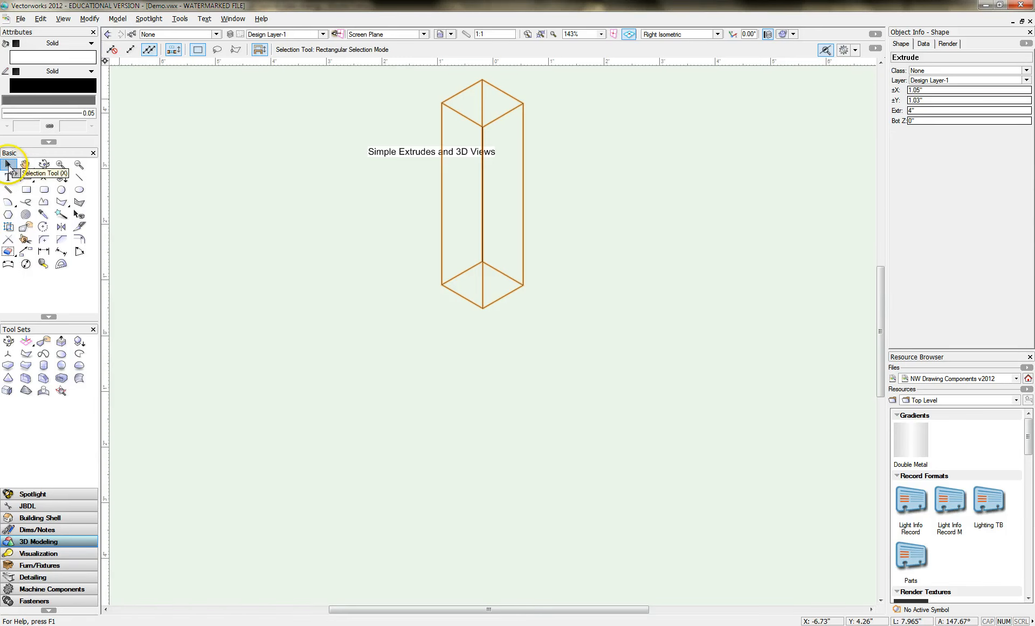
left_click(499, 117)
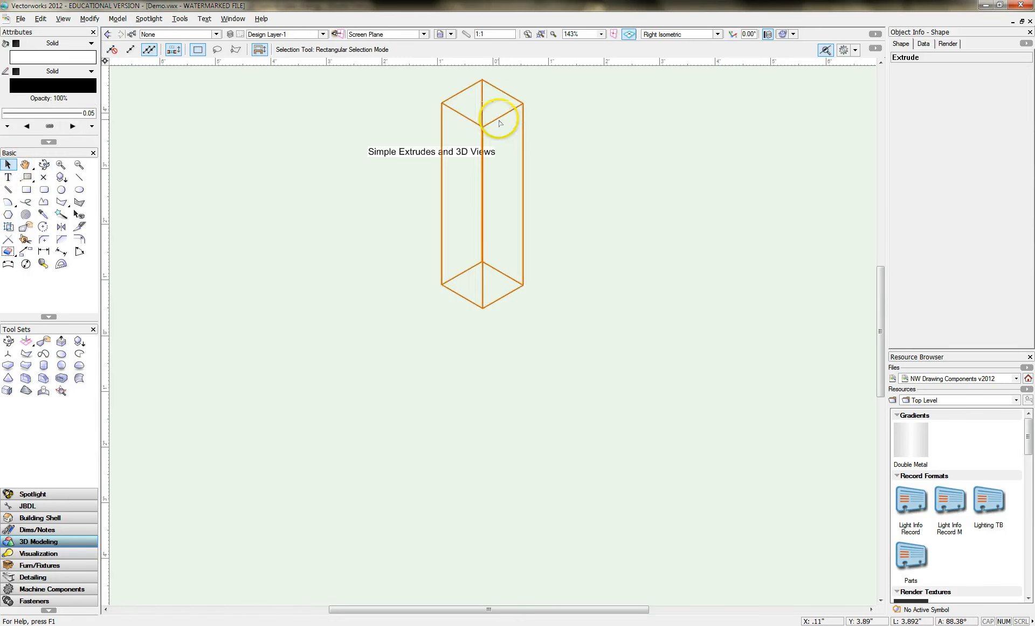
left_click(792, 34)
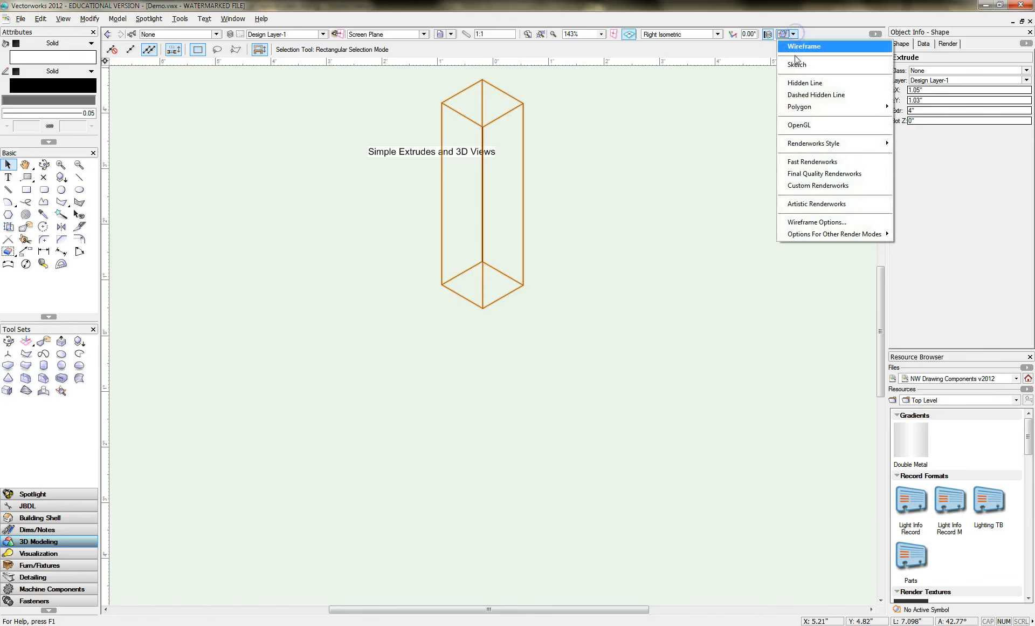
left_click(822, 164)
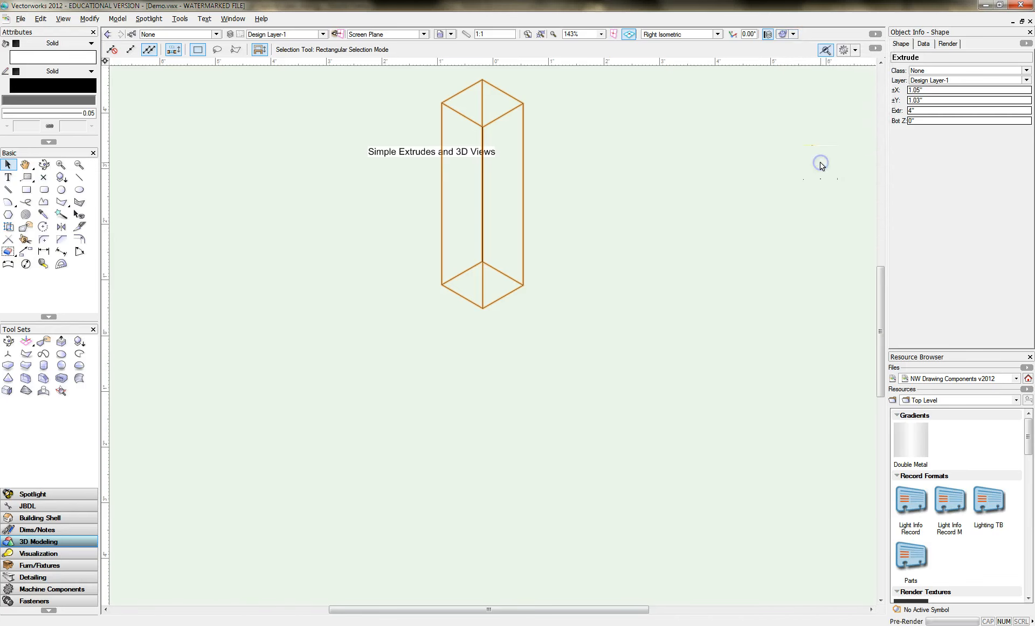
left_click(624, 187)
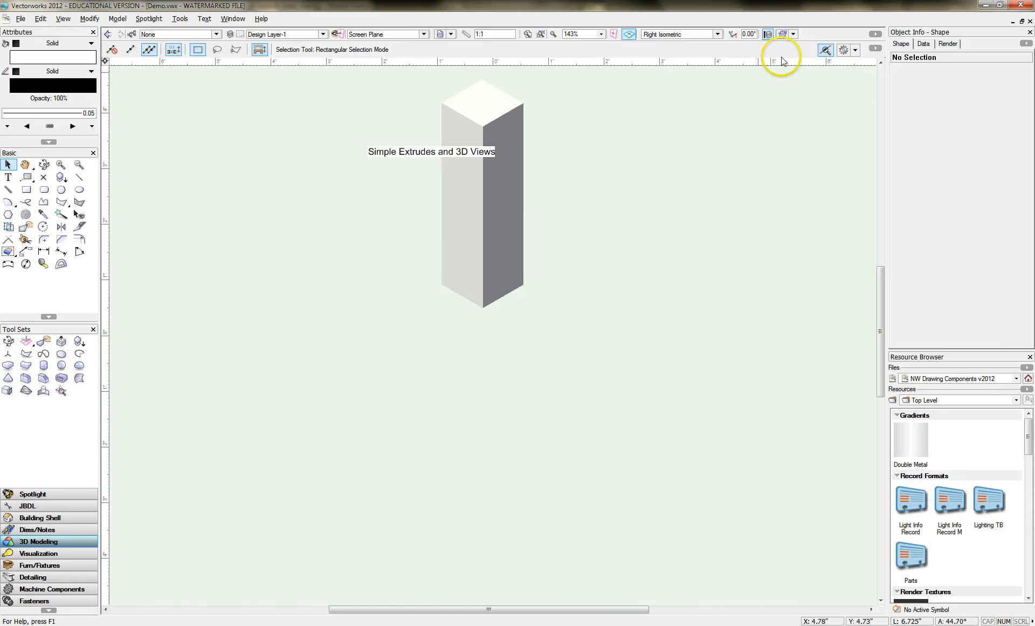
Return the display to Wireframe rendering and the Top/Plan view.
left_click(792, 34)
left_click(796, 47)
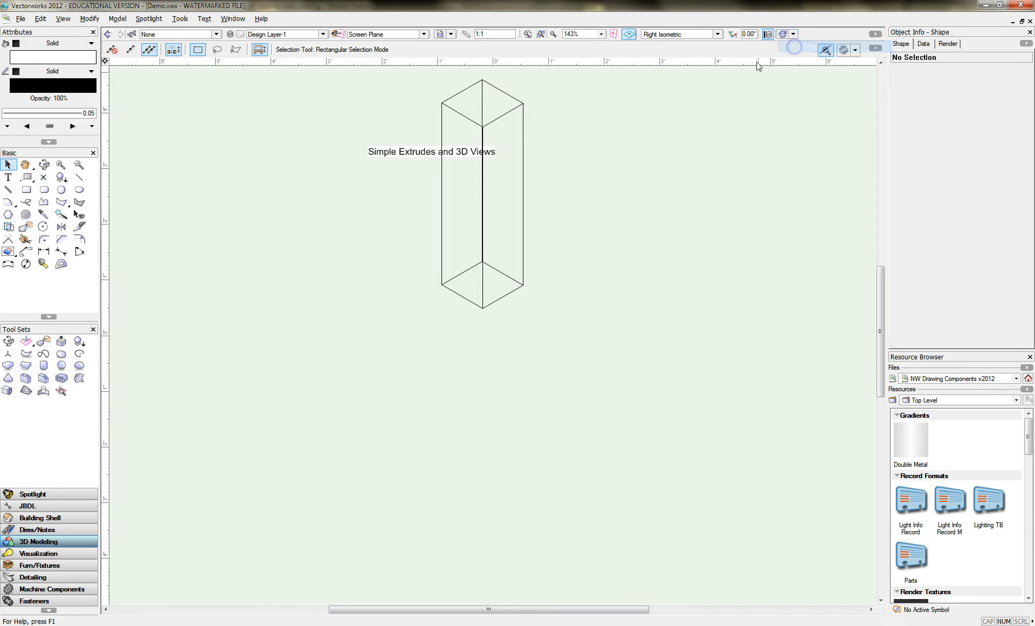
left_click(675, 36)
left_click(670, 46)
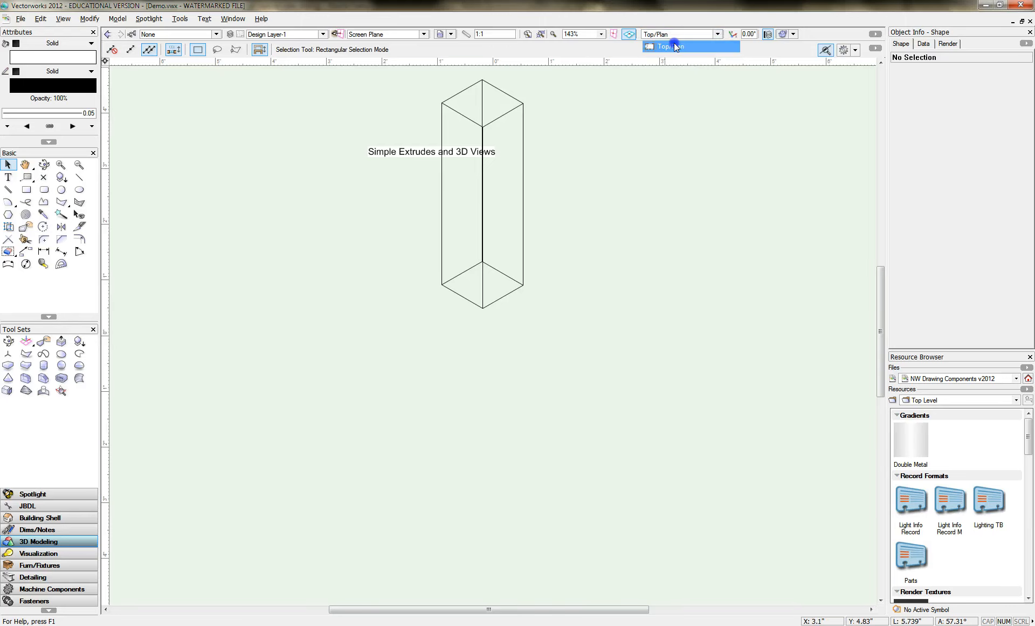
View the extruded box from the Front and Right, and return to the Top/Plan view.
left_click(674, 35)
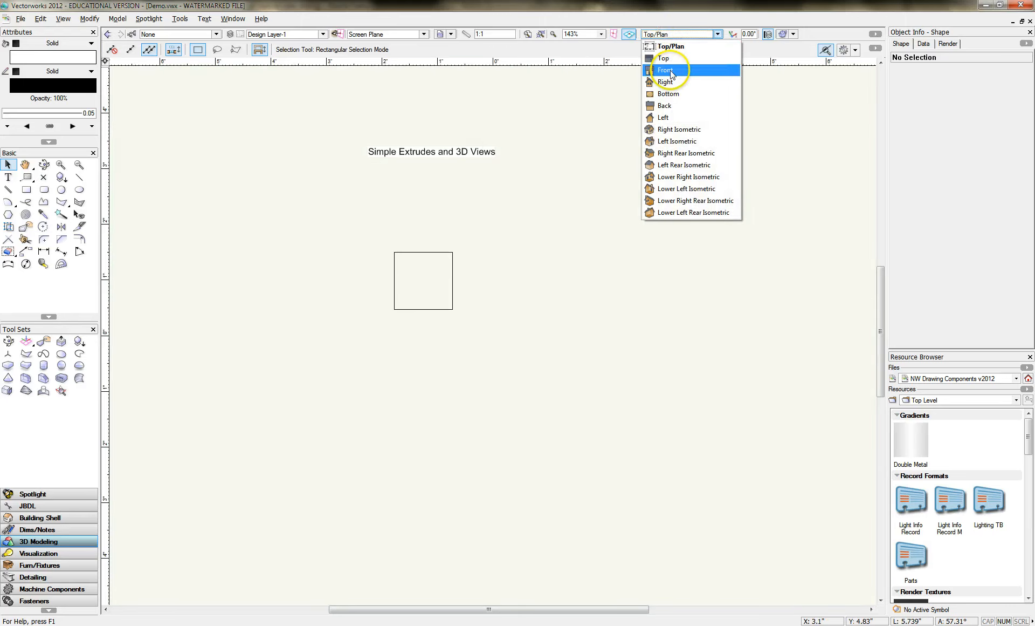
left_click(671, 70)
left_click(674, 34)
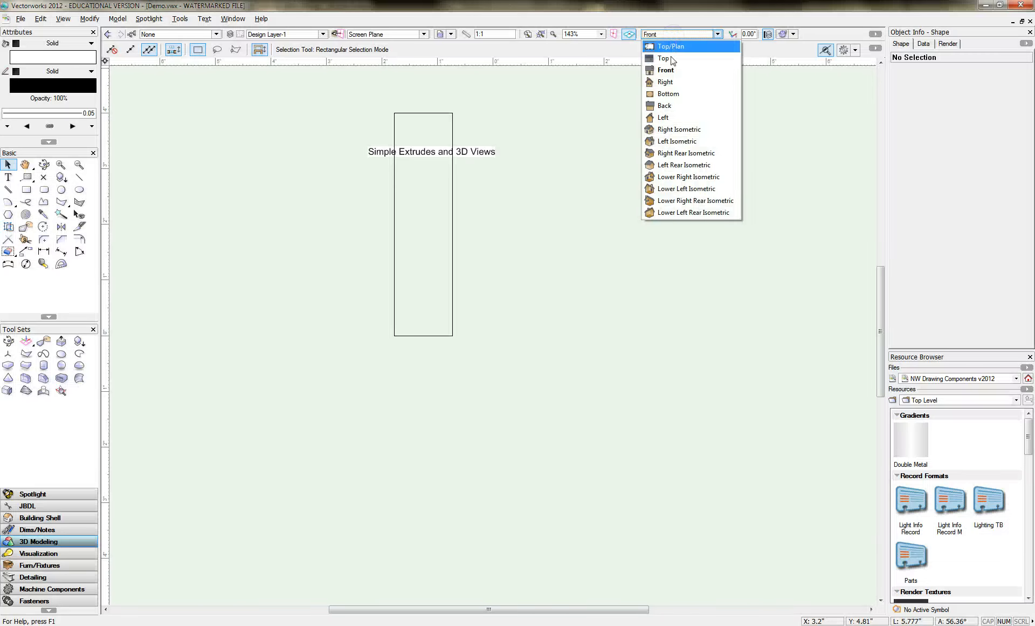
left_click(667, 82)
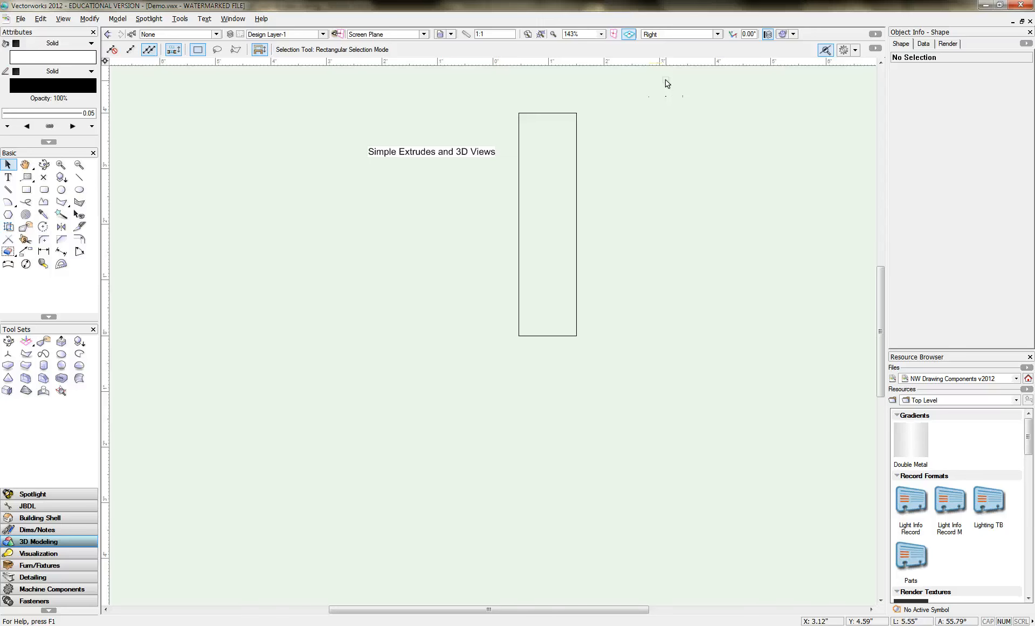
left_click(667, 36)
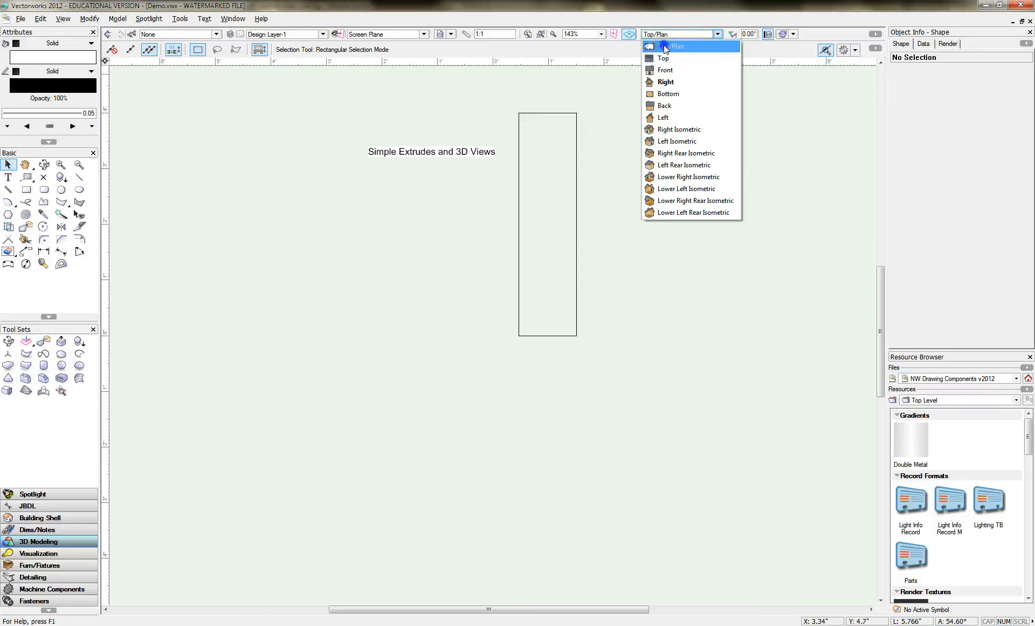
left_click(667, 46)
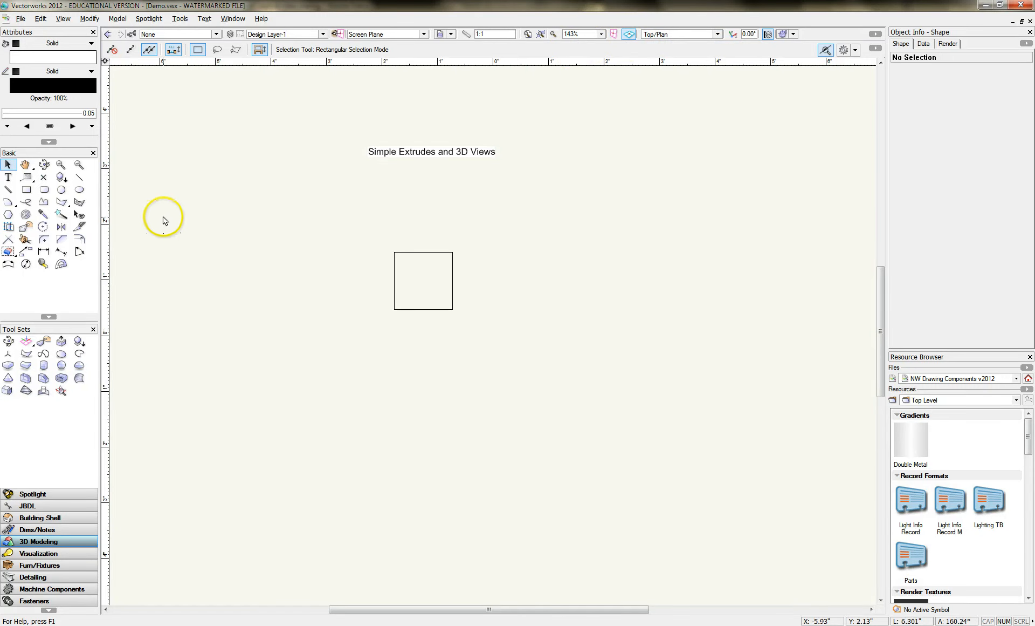
Draw a circle about .585" in diameter to the left of the square and fill it with red.
left_click(62, 190)
left_click(343, 280)
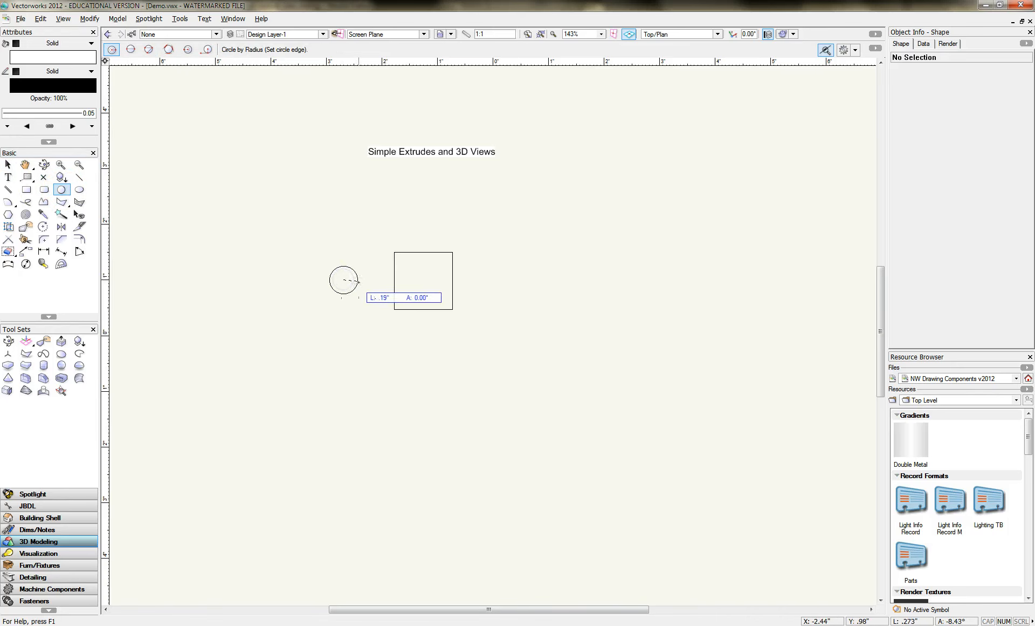
left_click(360, 280)
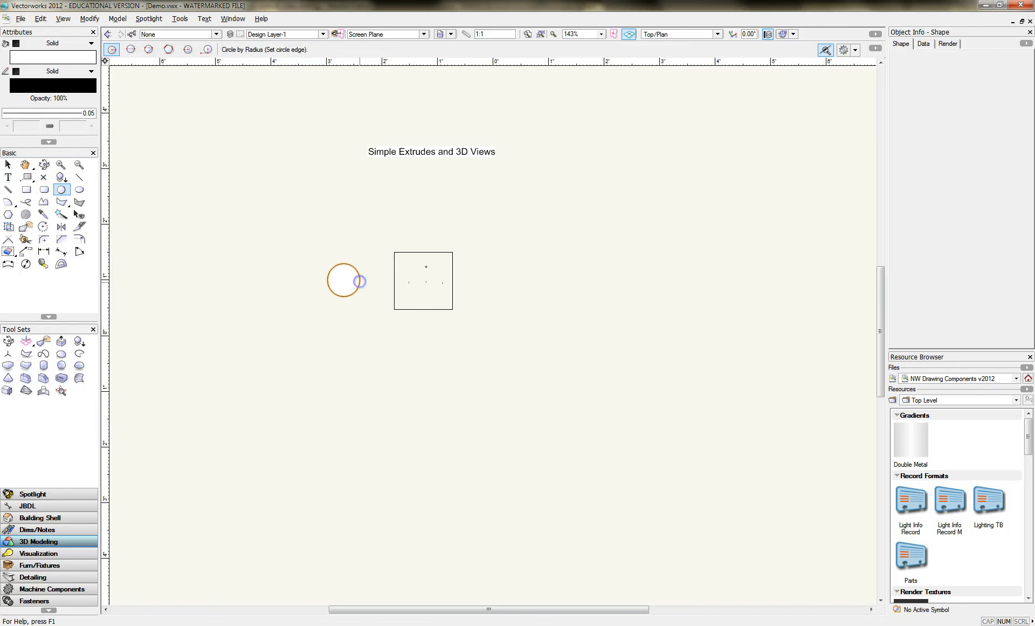
left_click(70, 54)
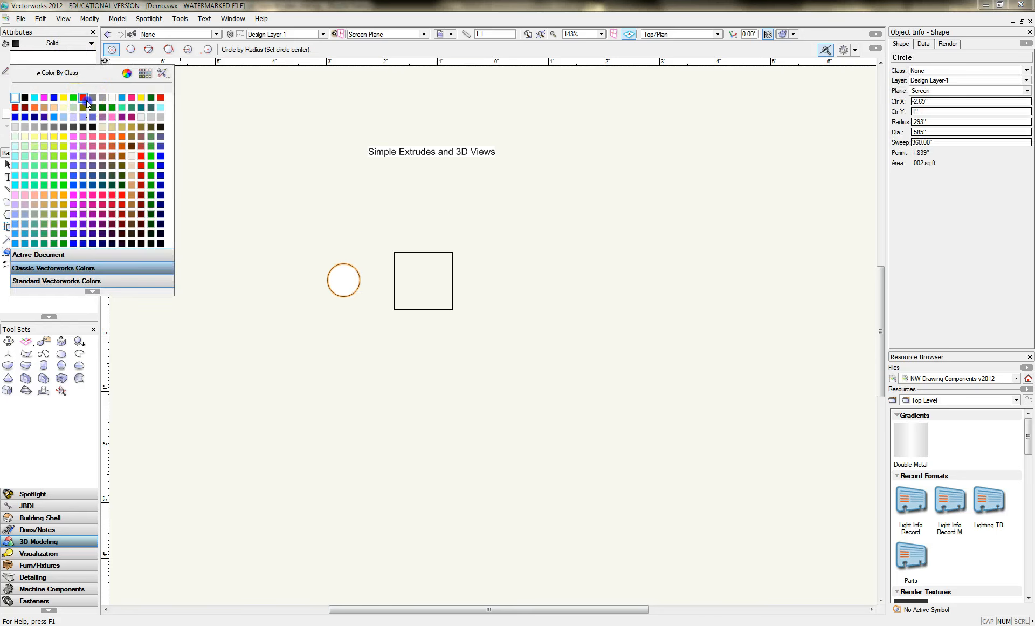
left_click(85, 99)
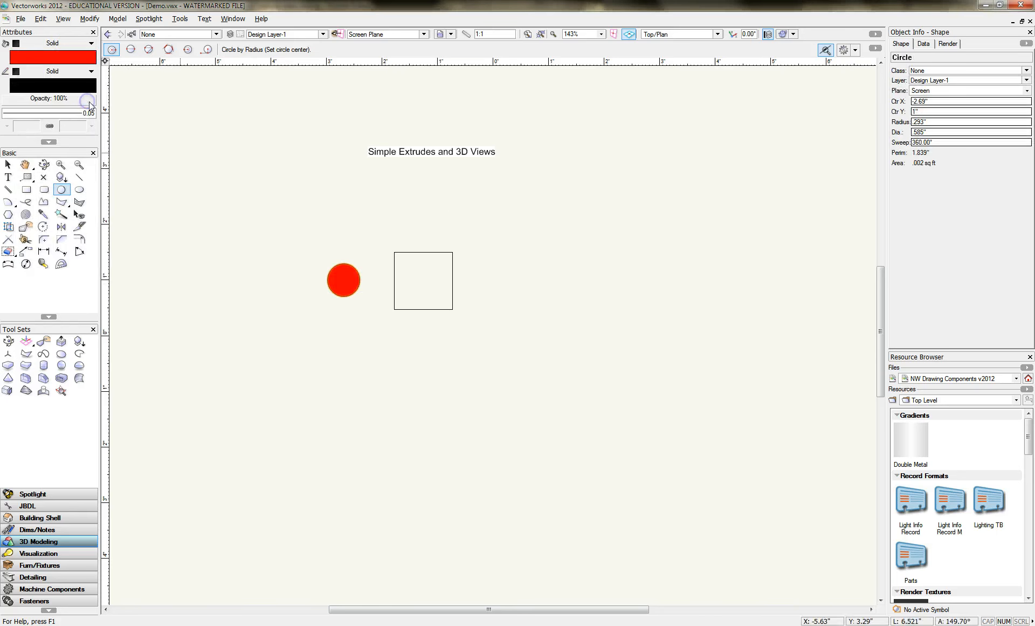
Extrude the red circle by 4".
left_click(117, 18)
left_click(134, 90)
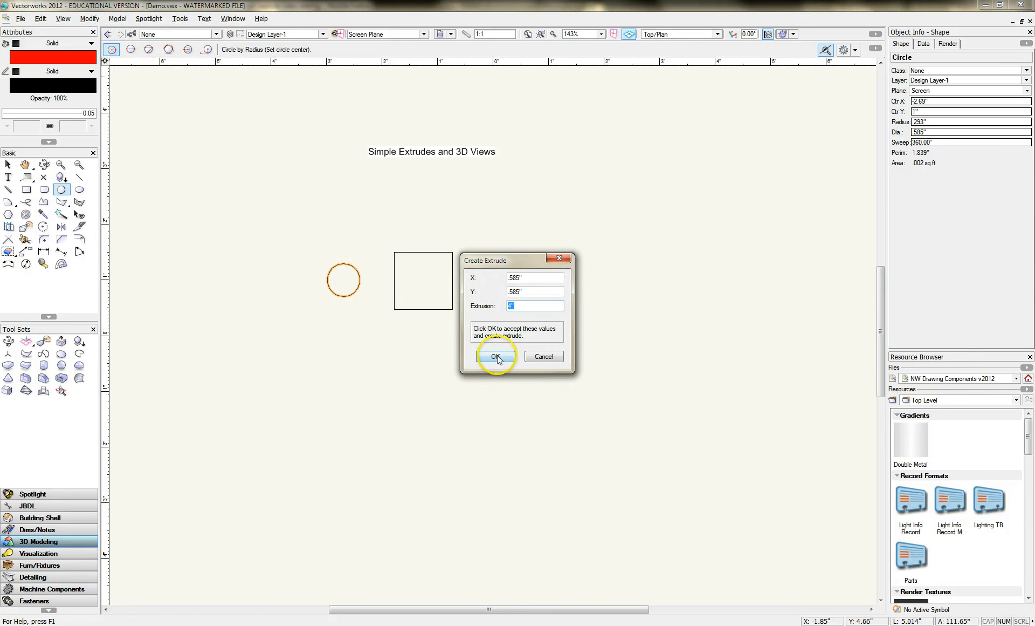
left_click(496, 357)
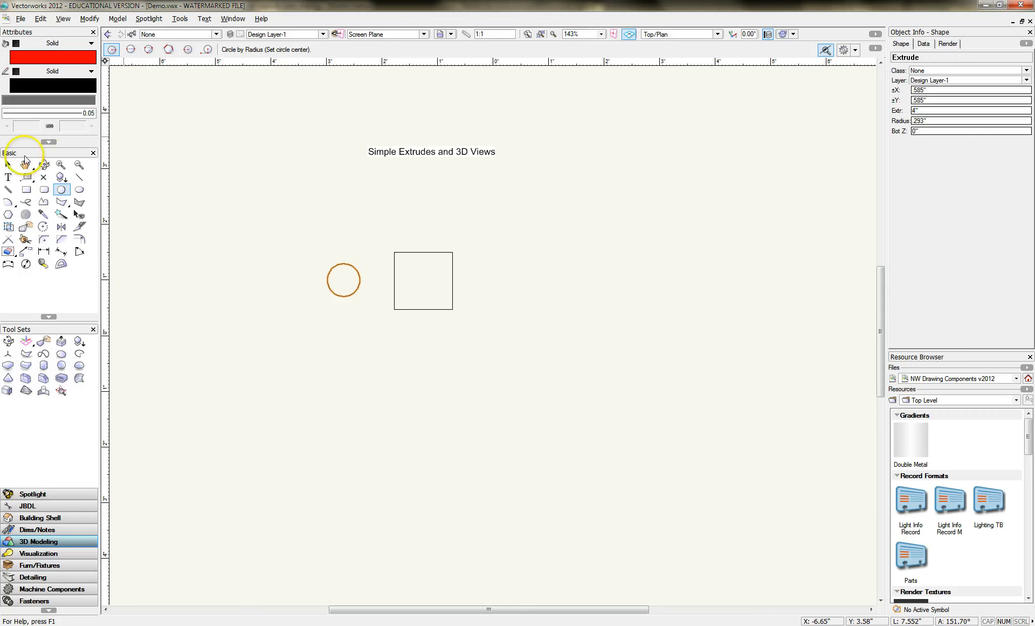
Deselect the extruded circle and view both extrudes in Right Isometric.
left_click(14, 165)
left_click(361, 164)
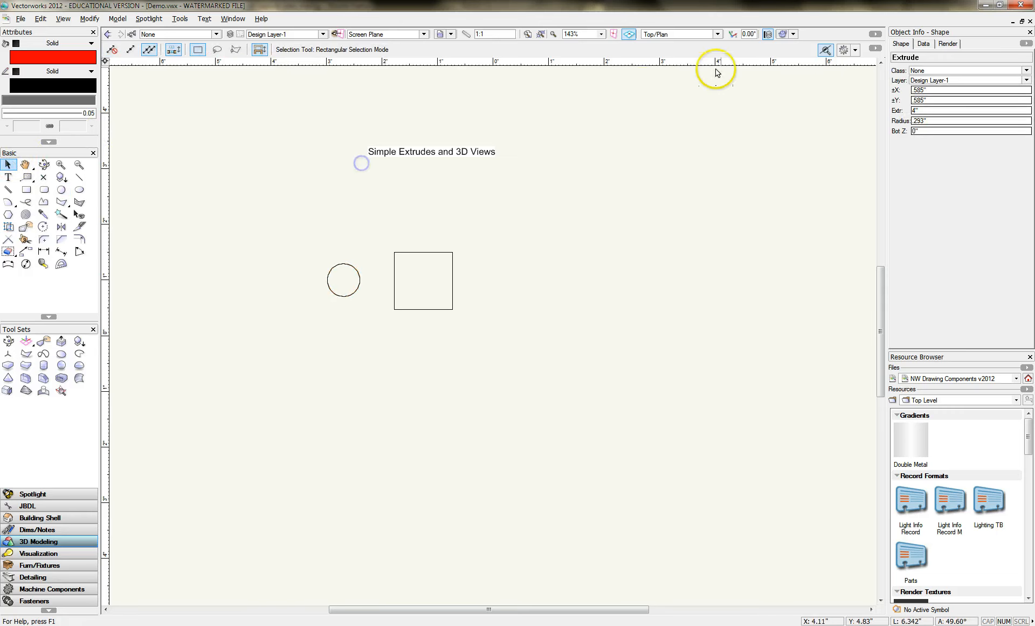
left_click(717, 34)
left_click(695, 133)
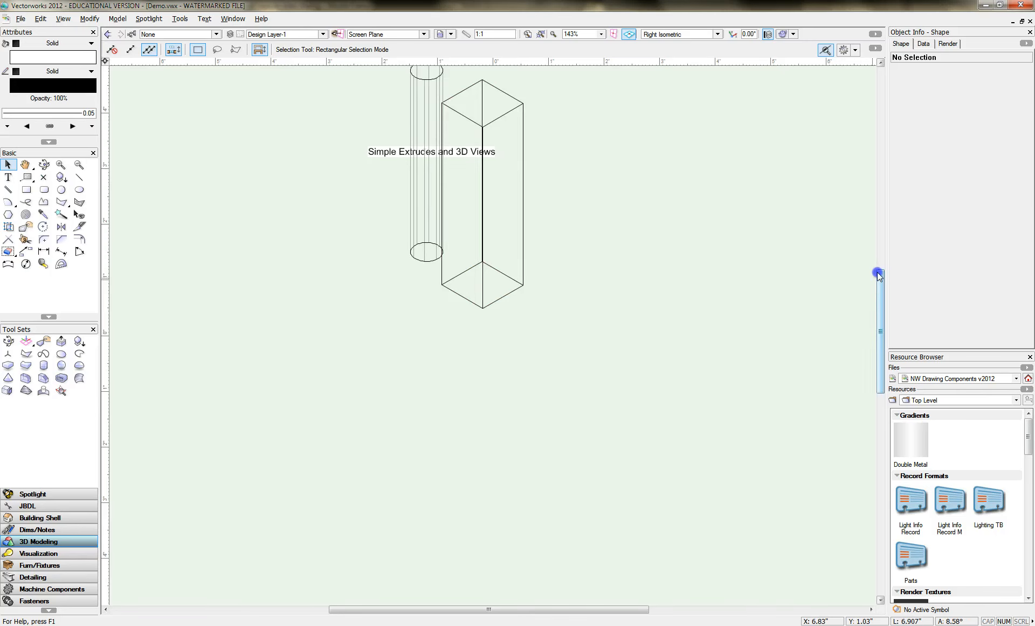
Render the two extrudes with Fast Renderworks in the isometric view, and return to the Top/Plan view.
left_click_drag(878, 275, 876, 248)
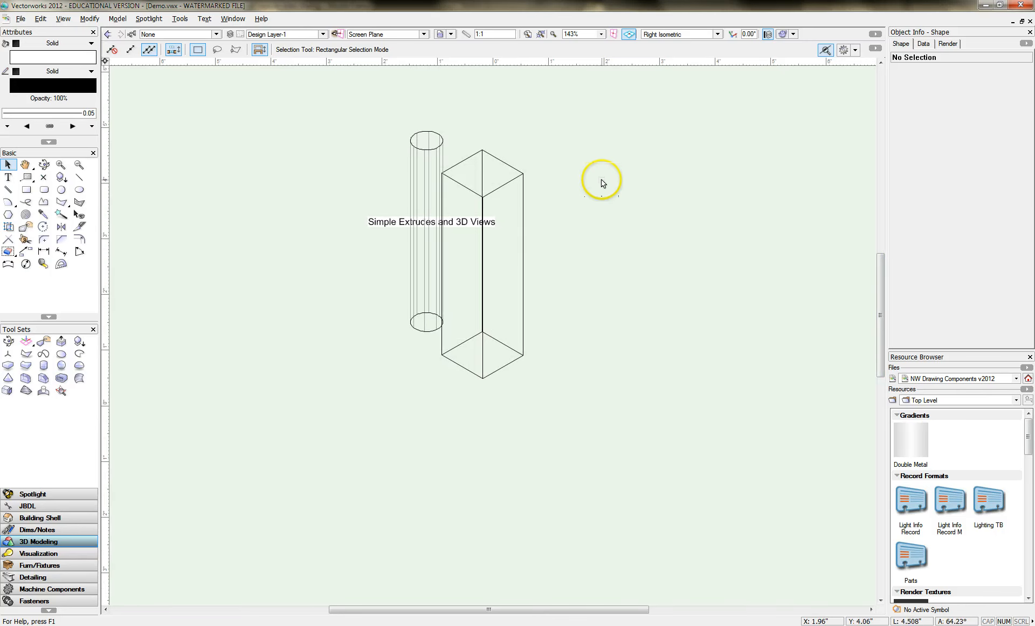
left_click(793, 34)
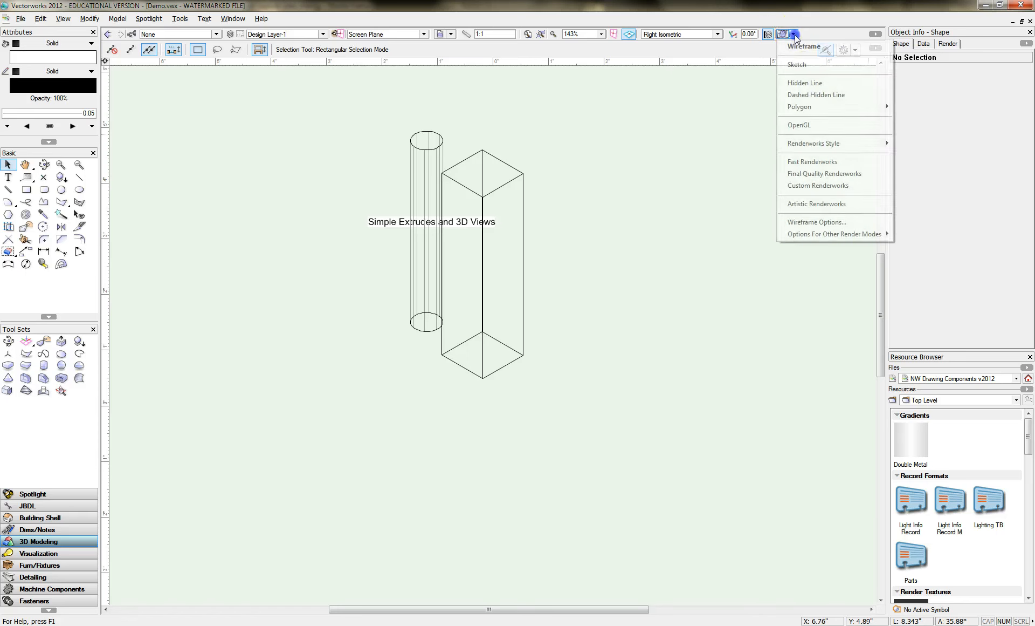
left_click(821, 162)
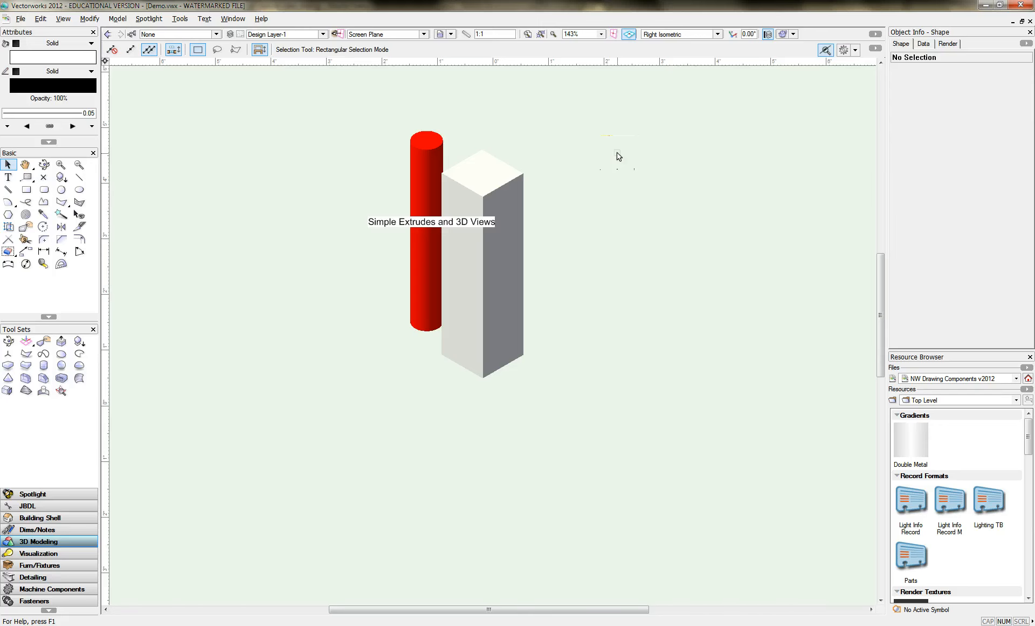
left_click(718, 34)
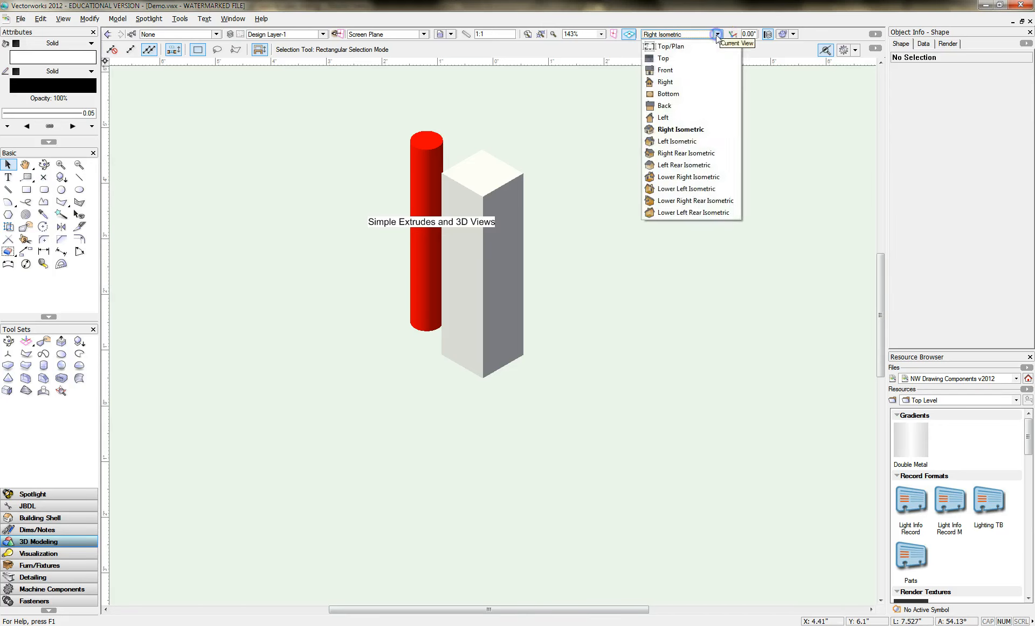
left_click(712, 46)
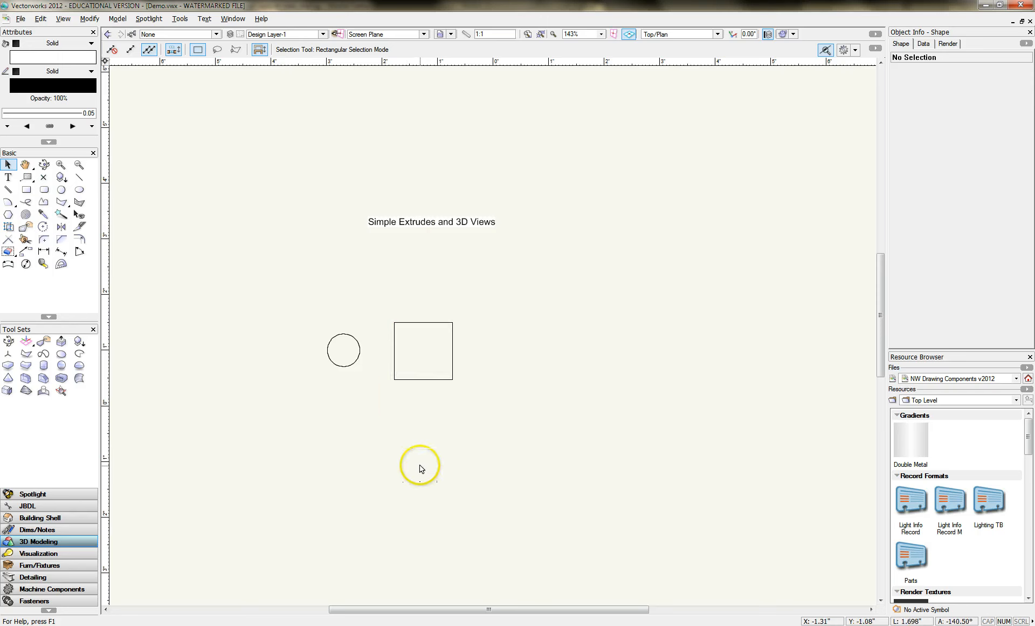
Draw a tall rectangle about .89" wide and 3.58" high to the right of the square.
left_click(667, 36)
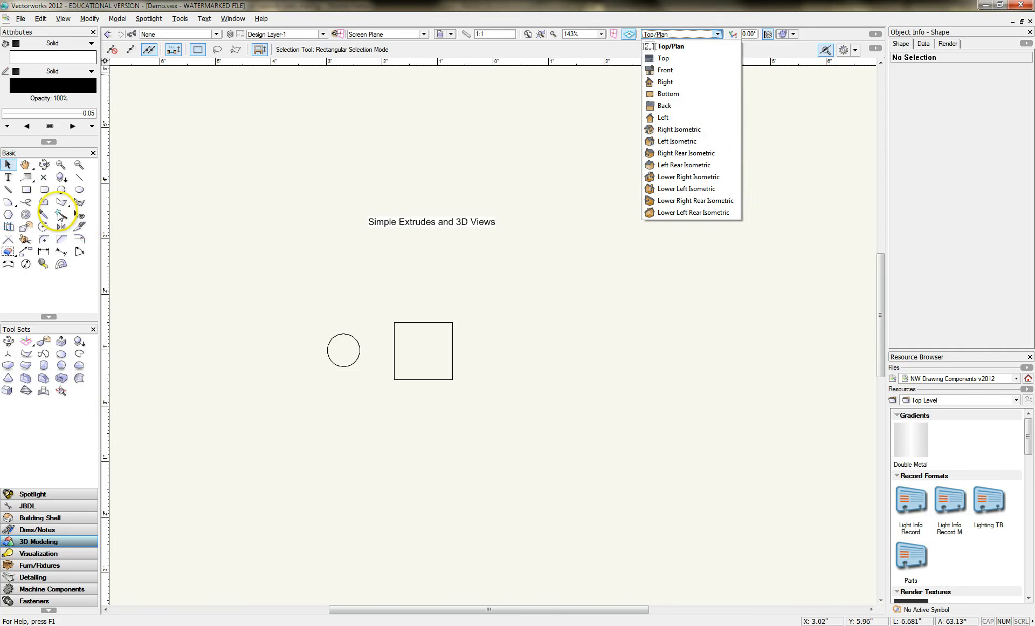
left_click(27, 191)
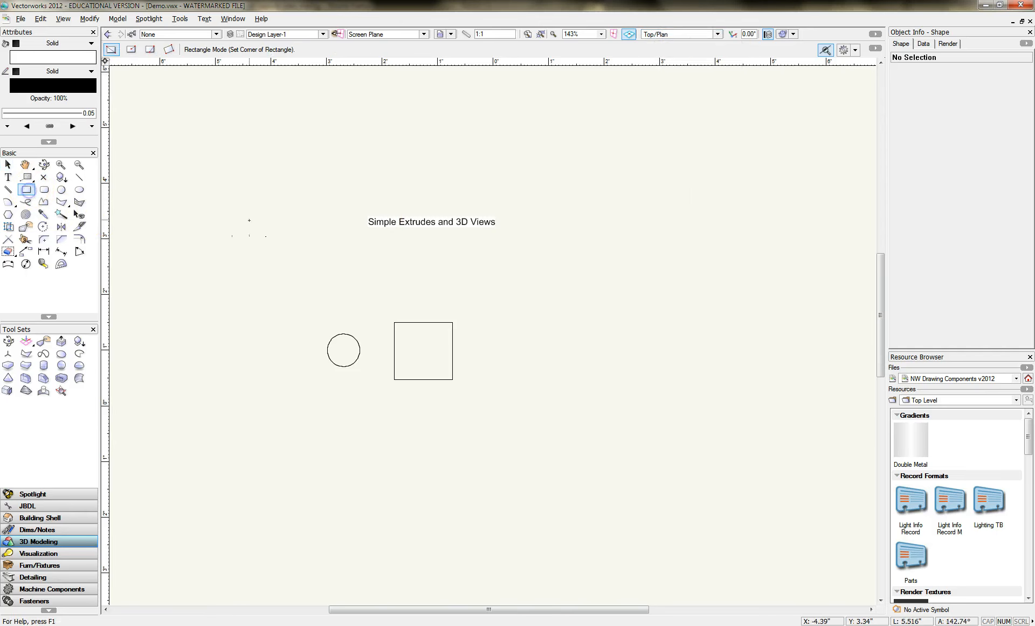
left_click(477, 272)
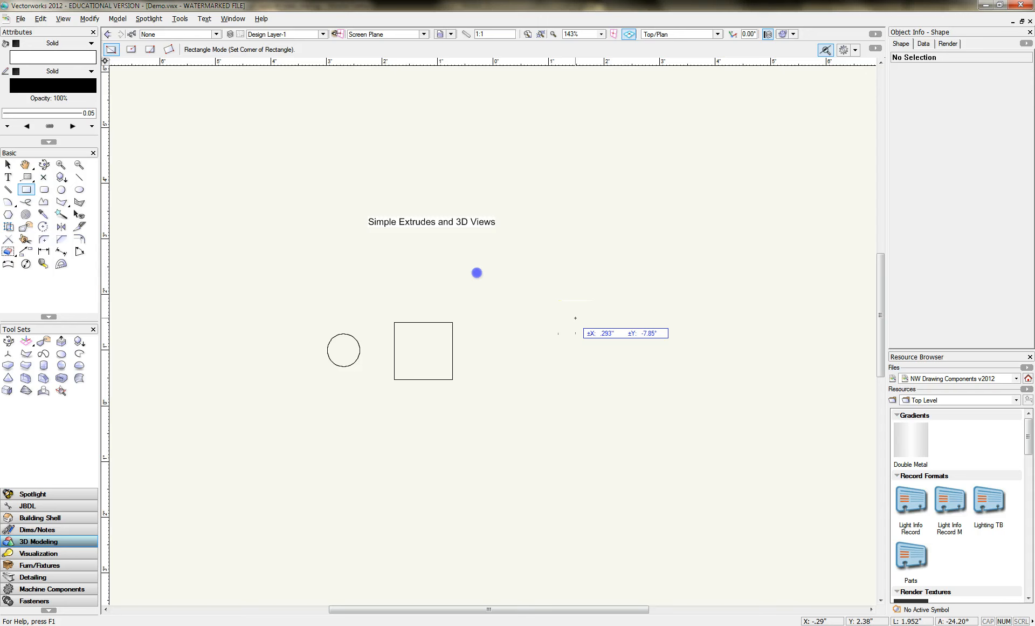
left_click(526, 472)
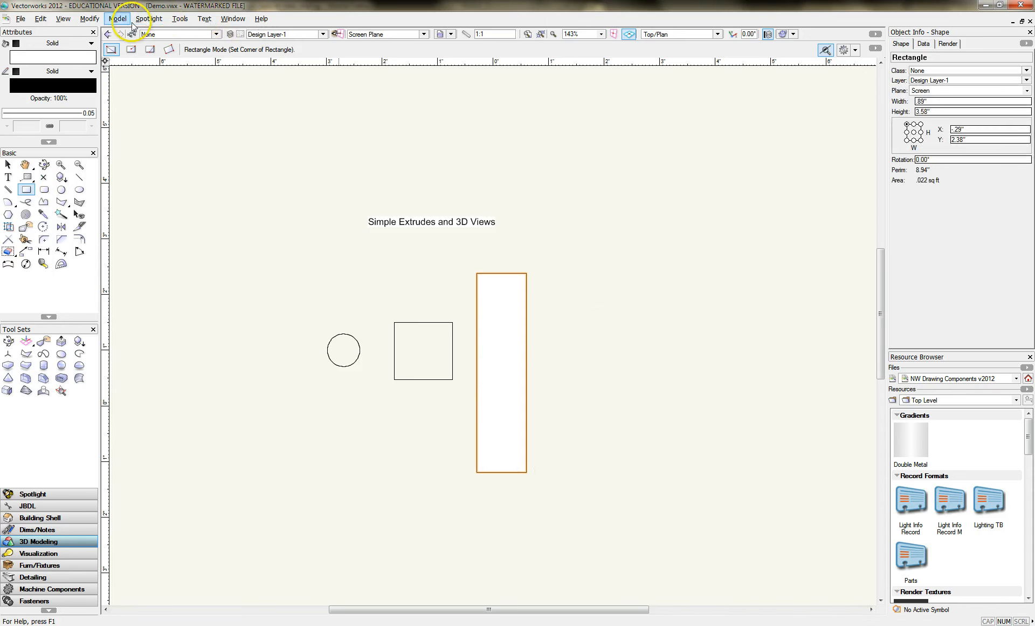
Extrude the tall rectangle by 1".
left_click(118, 19)
left_click(135, 93)
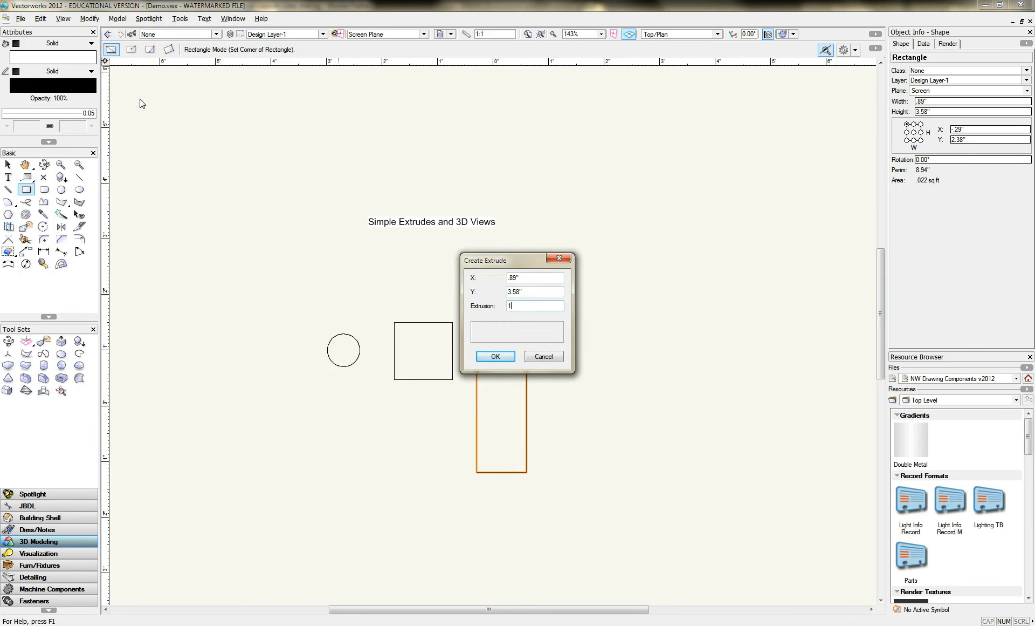
type("1\"")
key("Return")
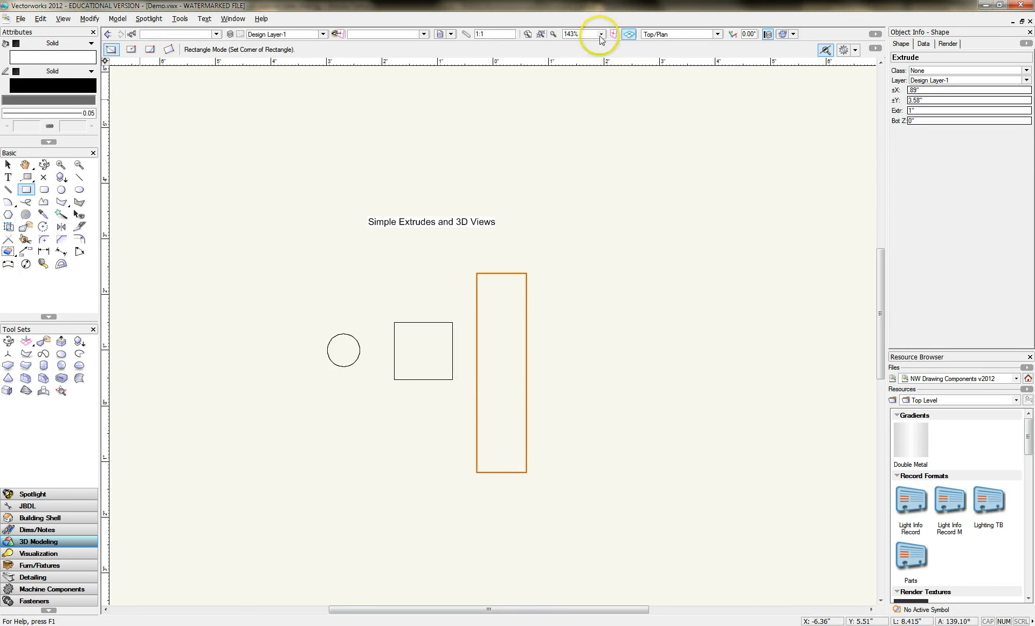
In the Front view, raise the 1" extrude until its bottom is at a height of about 1.53".
left_click(670, 35)
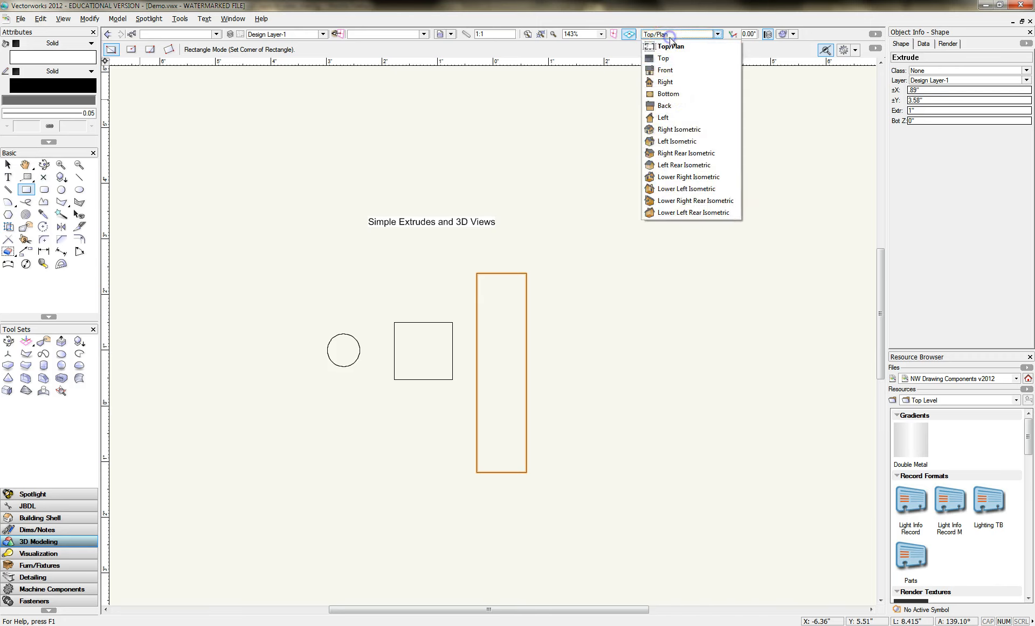
left_click(666, 70)
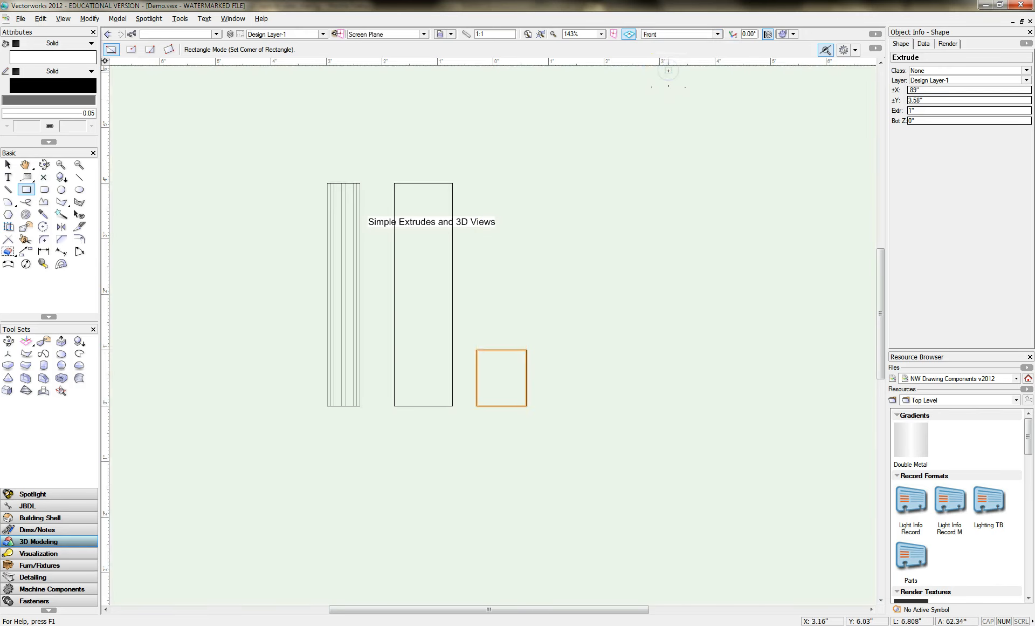
left_click(8, 165)
left_click_drag(484, 349, 482, 266)
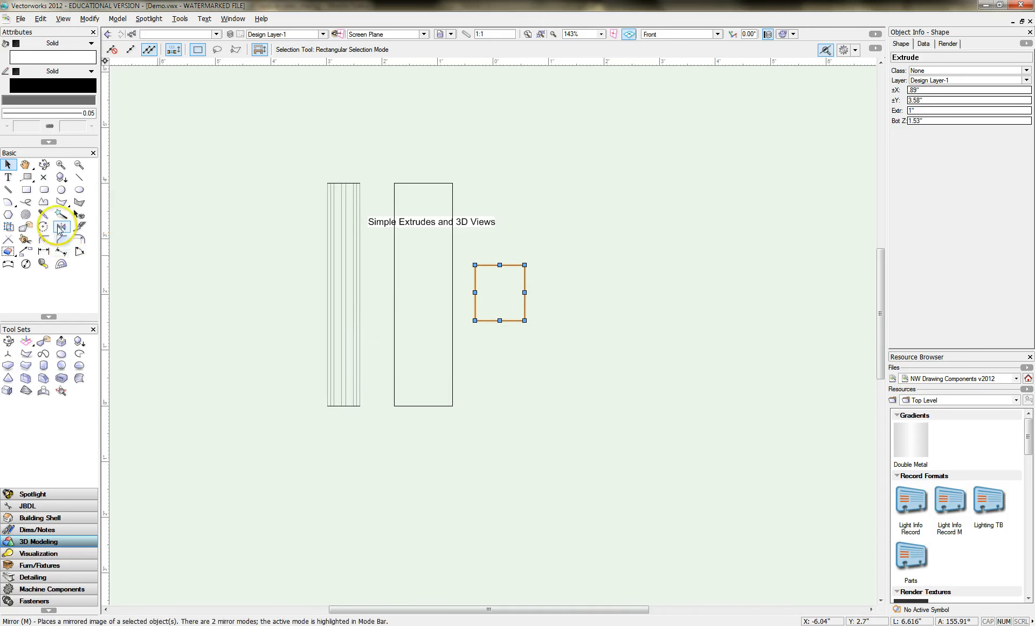
Draw a rectangle about 1.38" by .98" across the middle of the cylinder in the Front view and extrude it 5".
left_click(27, 190)
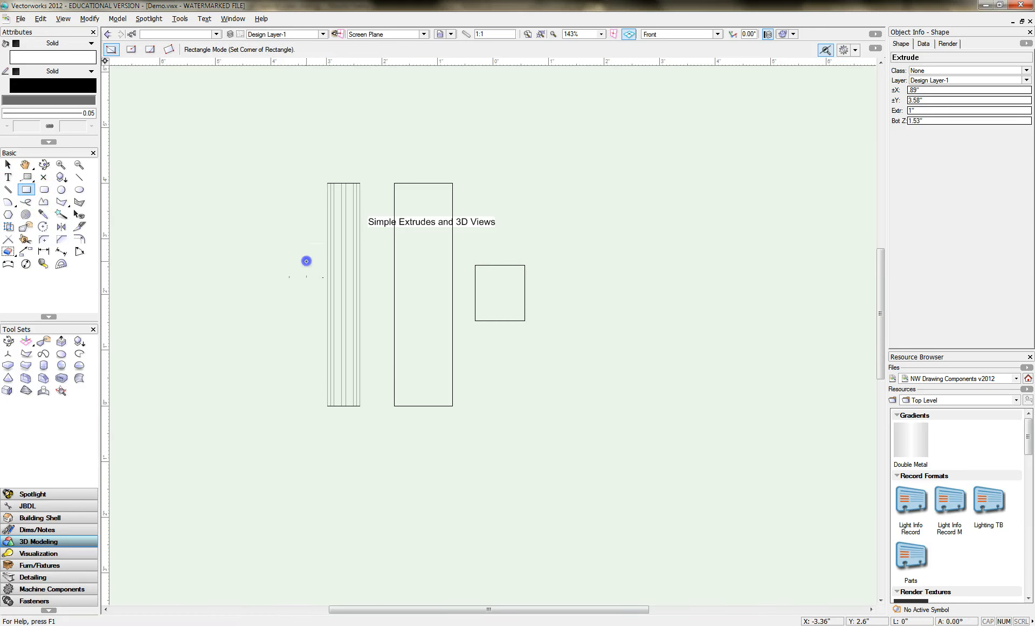
left_click_drag(305, 262, 383, 315)
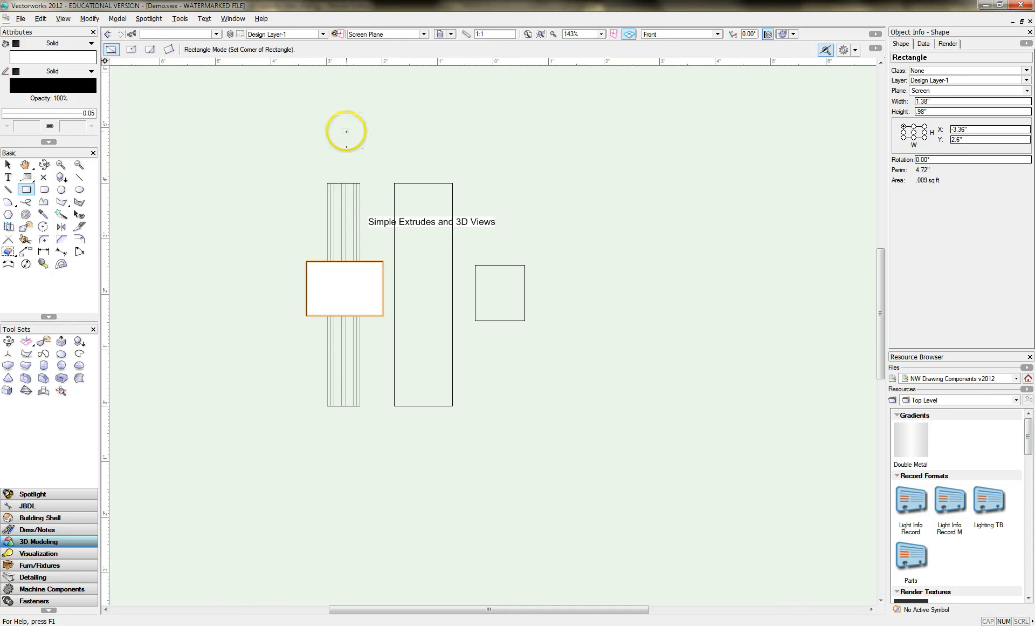
left_click(118, 19)
left_click(149, 94)
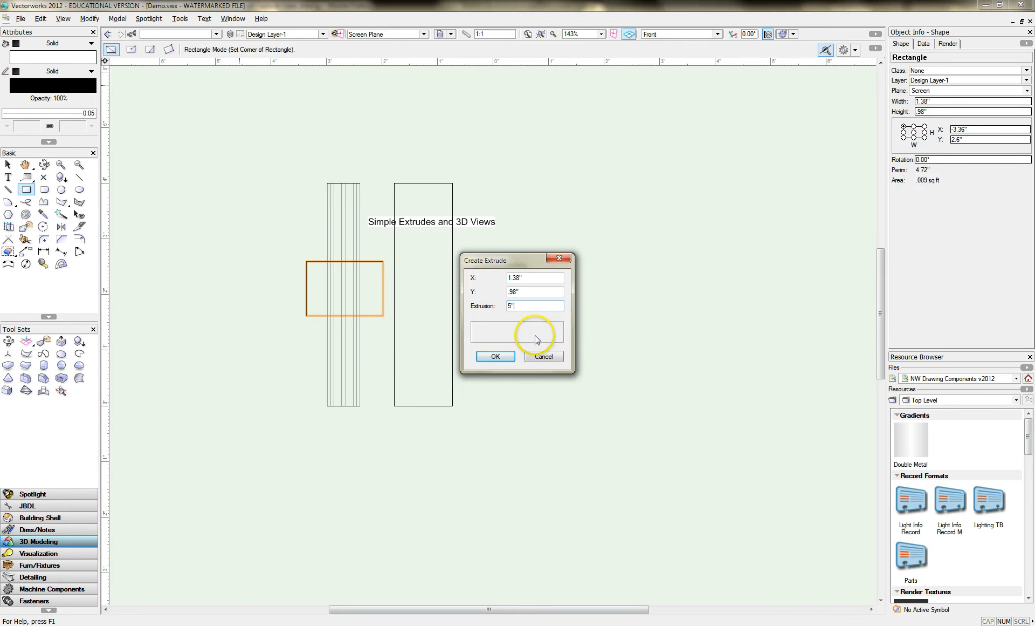
key("Return")
In the Top/Plan view, move the 5" extrude up so that it surrounds the circle.
left_click(676, 34)
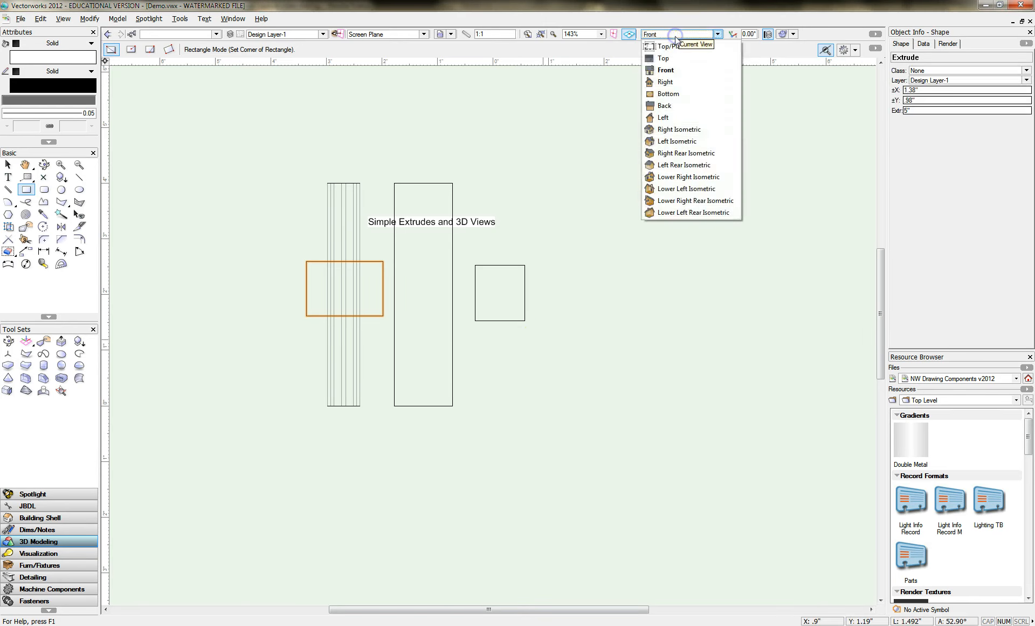
left_click(668, 46)
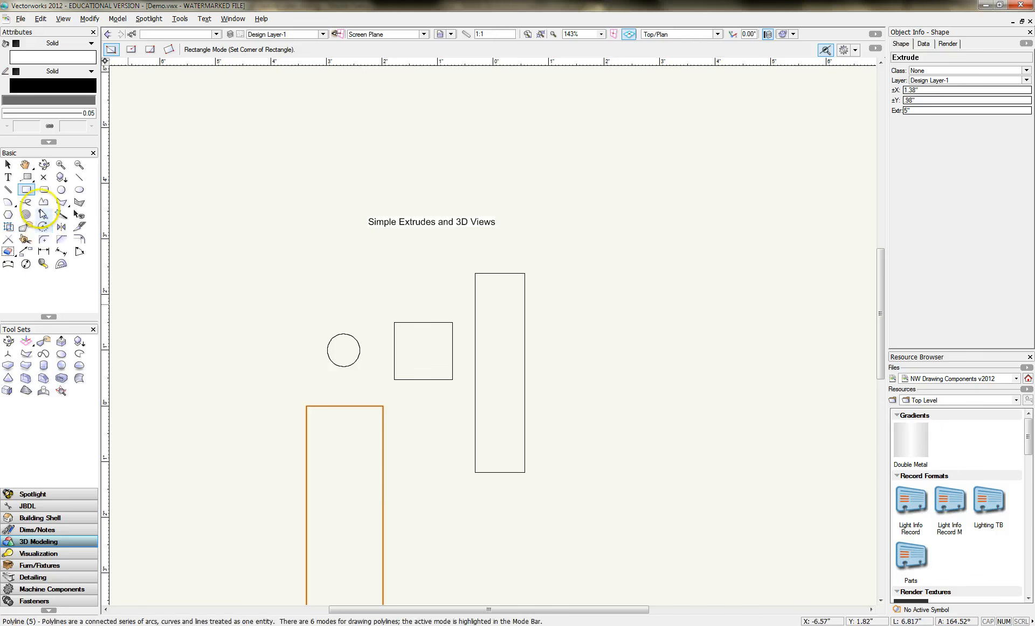
left_click(8, 164)
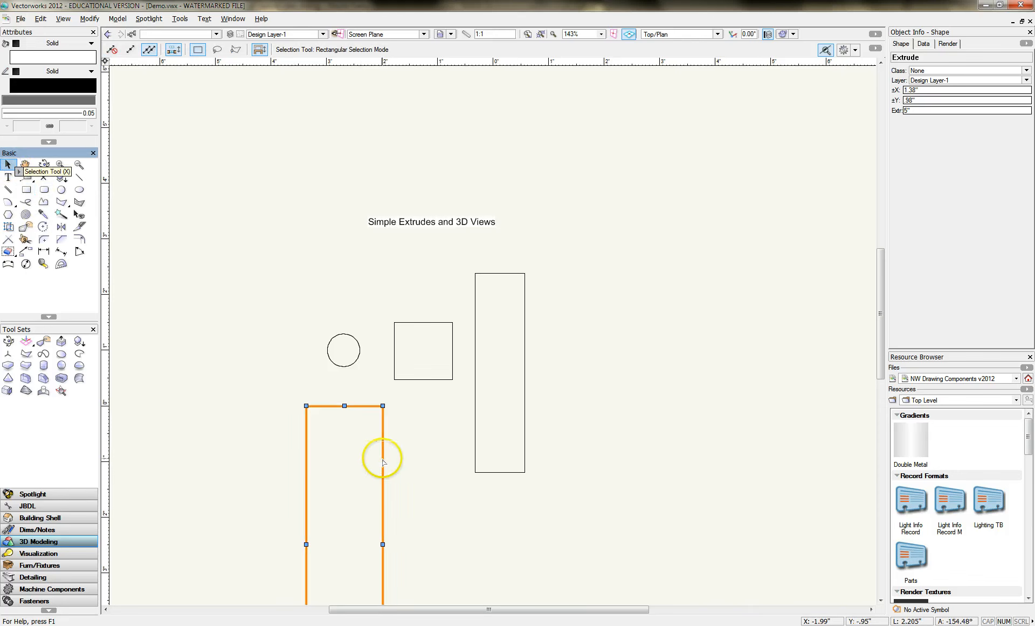
left_click_drag(383, 461, 382, 278)
View all four extrudes in Right Isometric with nothing selected, and render them with Fast Renderworks.
left_click(705, 35)
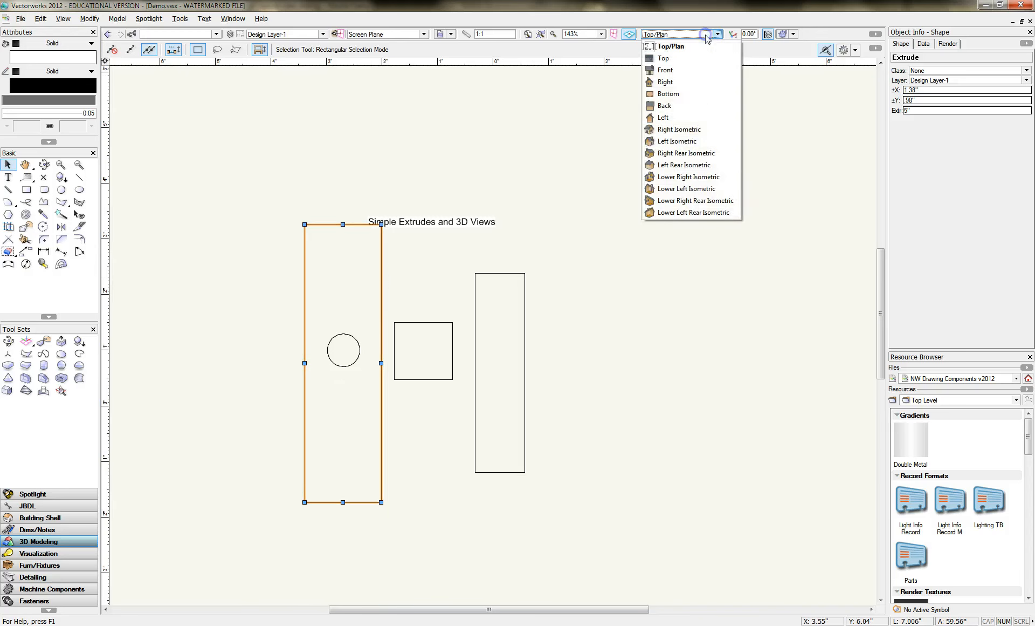
left_click(693, 130)
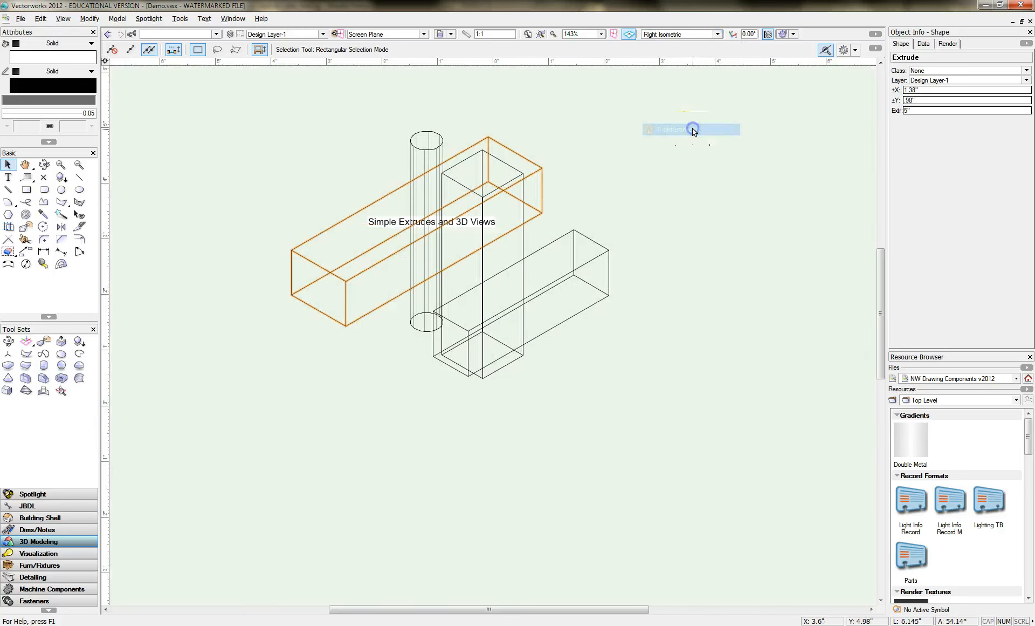
left_click(684, 185)
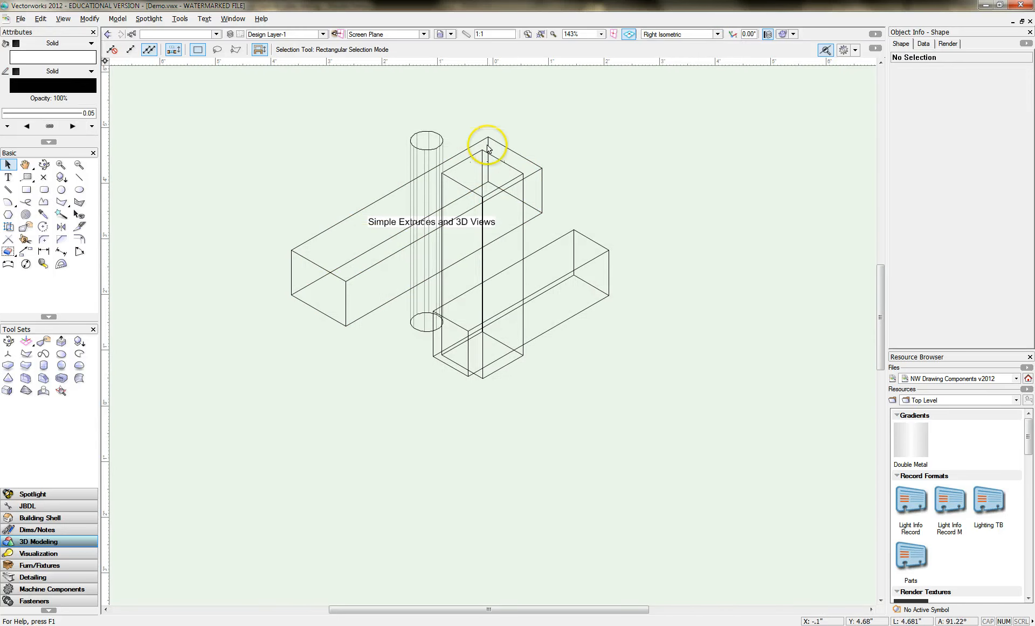
left_click_drag(201, 95, 704, 399)
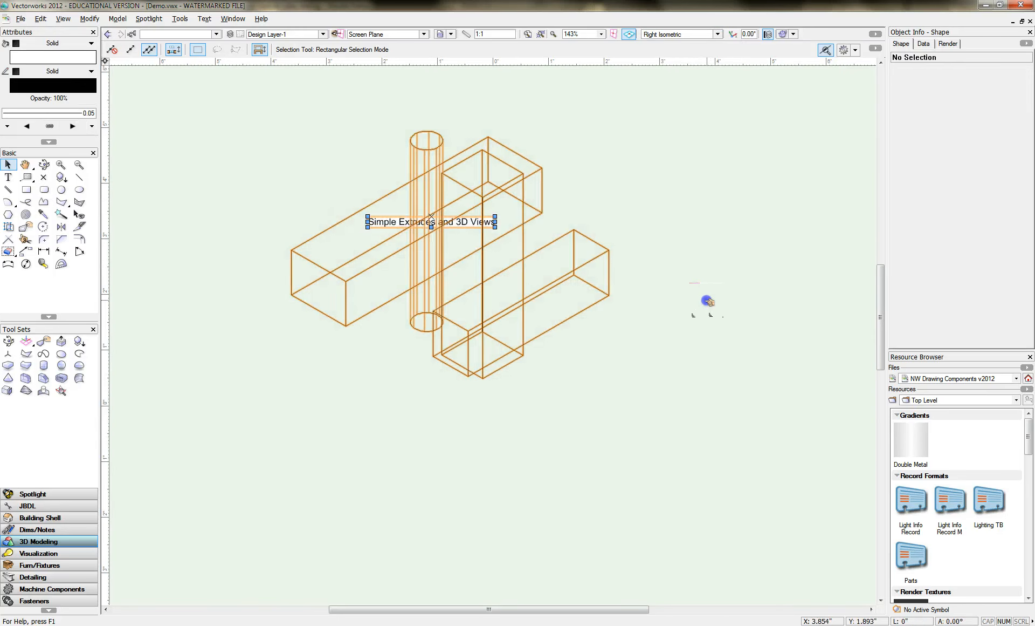
left_click(708, 300)
left_click(786, 34)
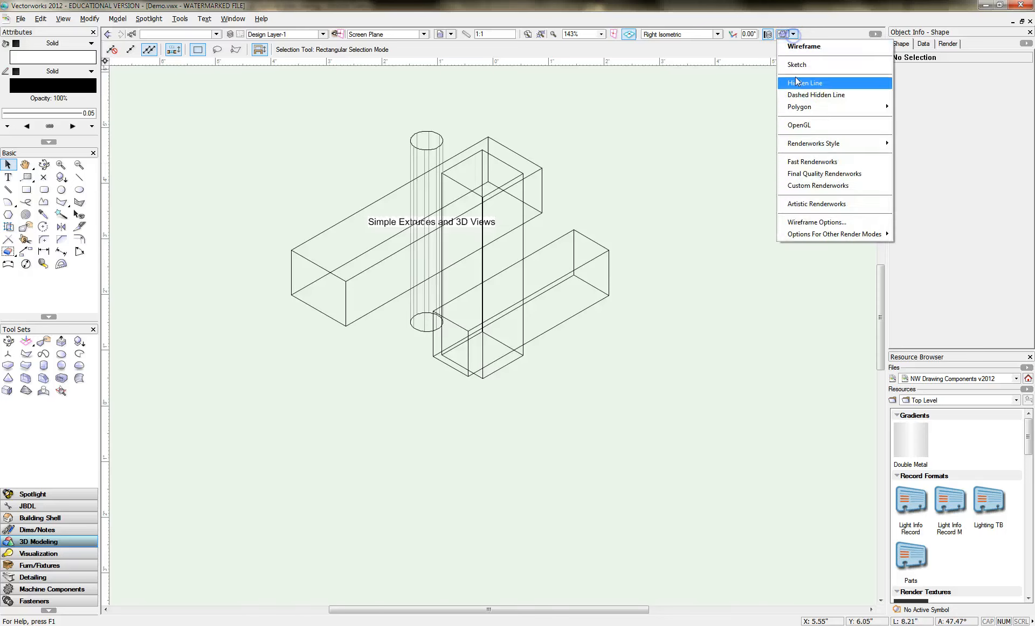
left_click(802, 162)
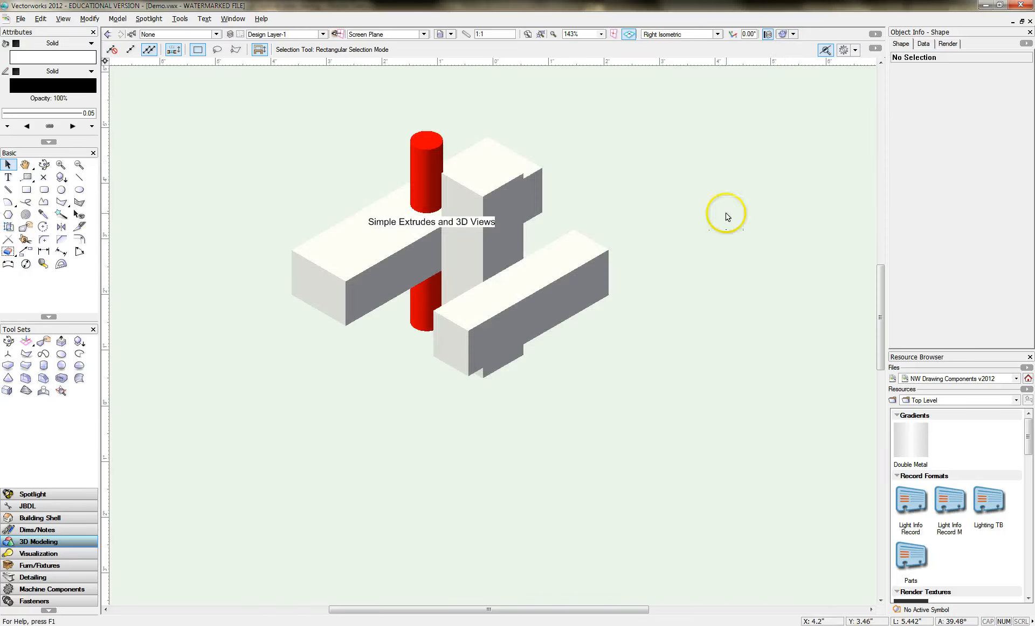